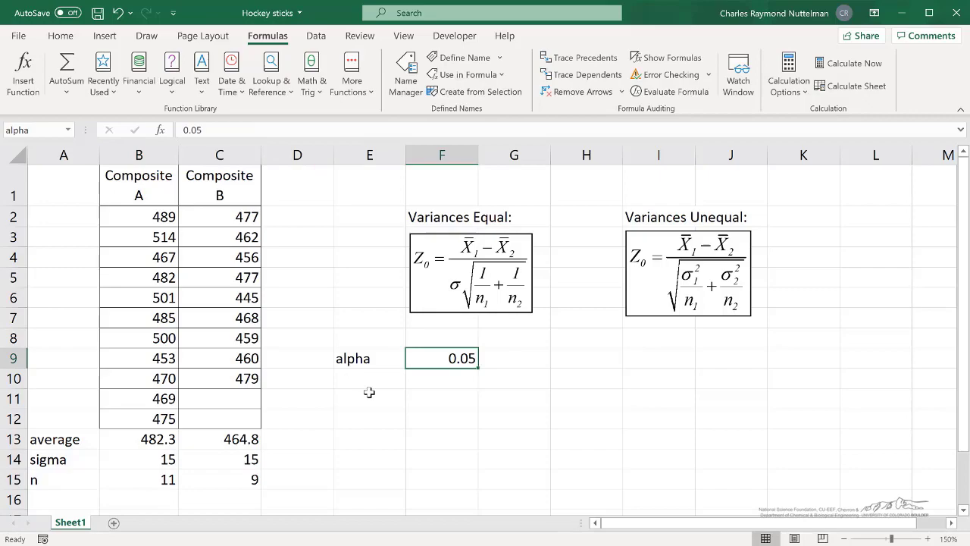
Label cell E11 z0 and calculate the equal-variances test statistic in F11 with =(xbarA-xbarB)/sigmaA/sqrt(1/nA+1/nB).
{"action": "type", "text": "z0"}
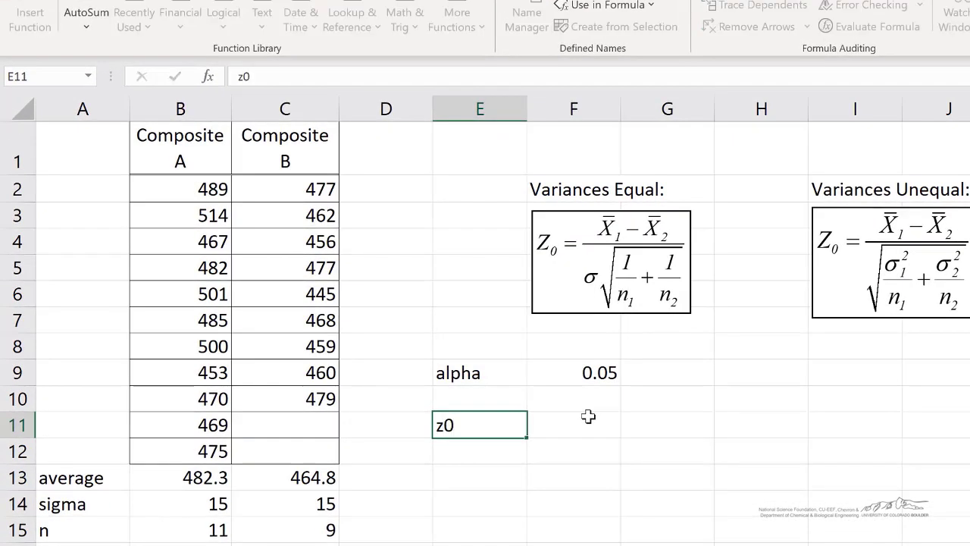
{"action": "left_click", "coordinate": [588, 416]}
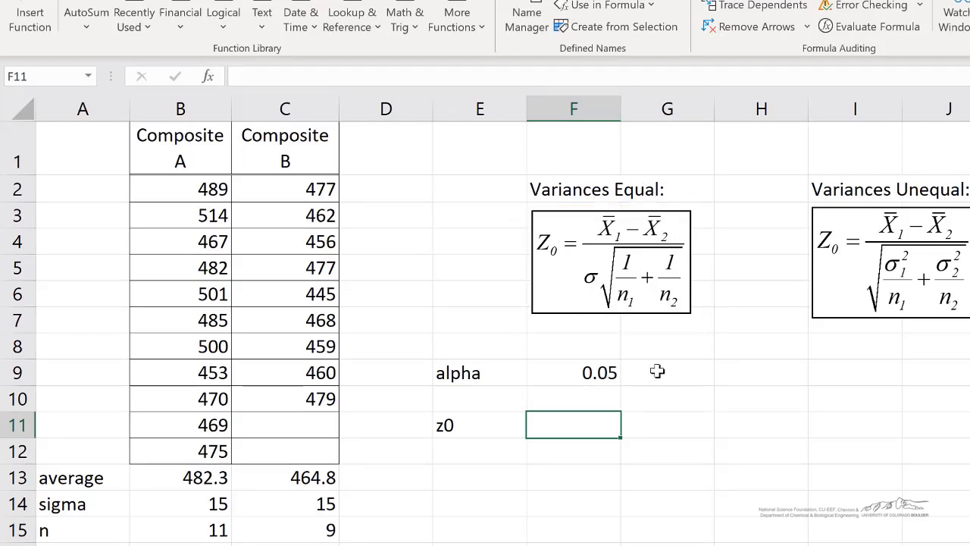
{"action": "type", "text": "=(xbarA"}
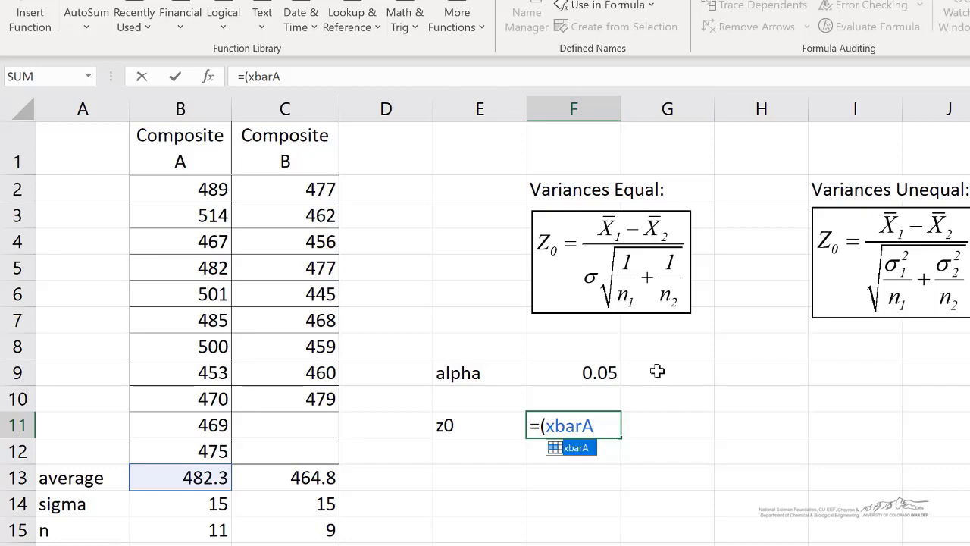
{"action": "type", "text": "-xbar"}
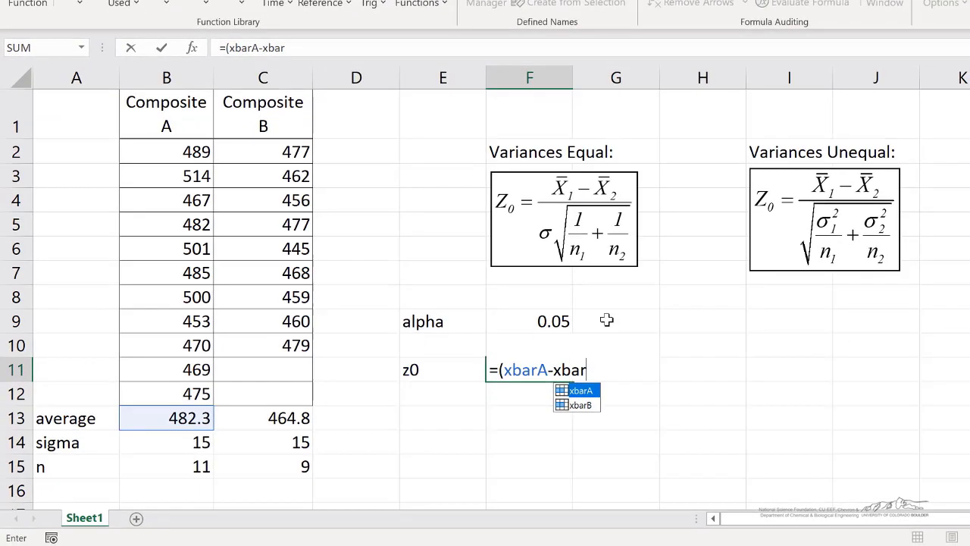
{"action": "type", "text": "B)/sig"}
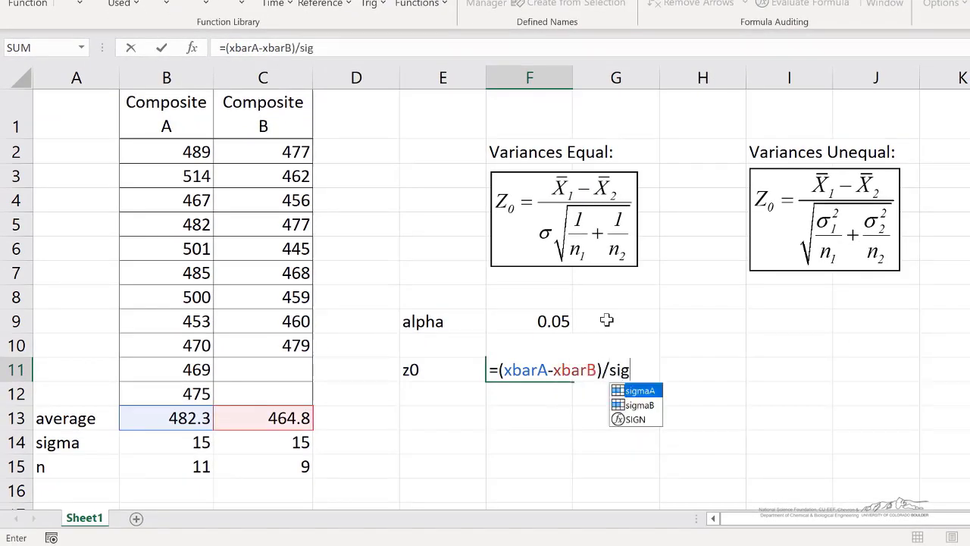
{"action": "type", "text": "maA"}
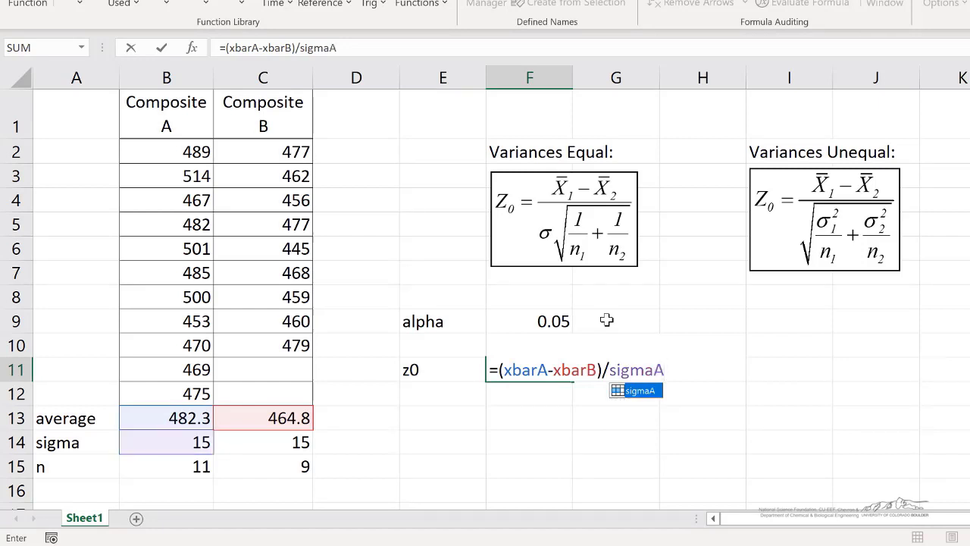
{"action": "type", "text": "/sar"}
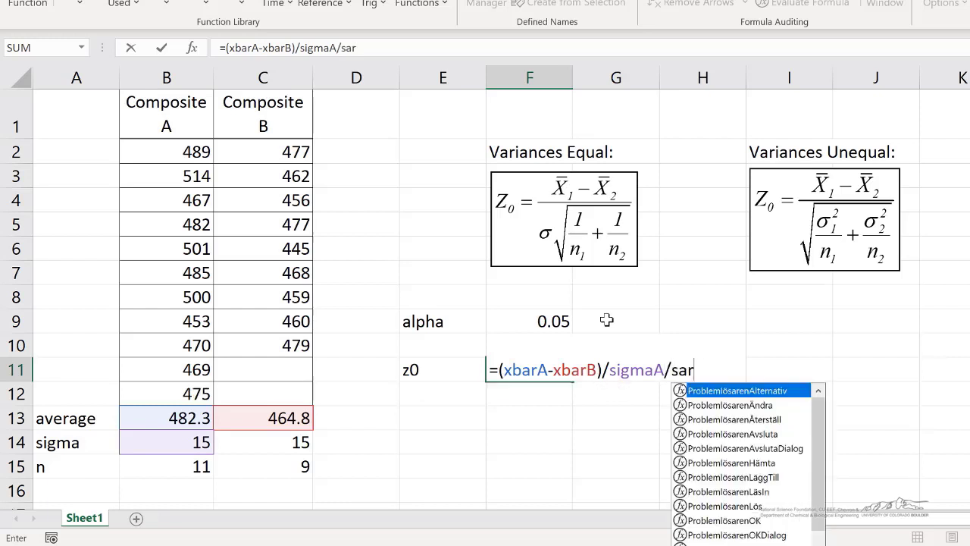
{"action": "key", "text": "BackSpace"}
{"action": "key", "text": "BackSpace"}
{"action": "type", "text": "qrt(1/n"}
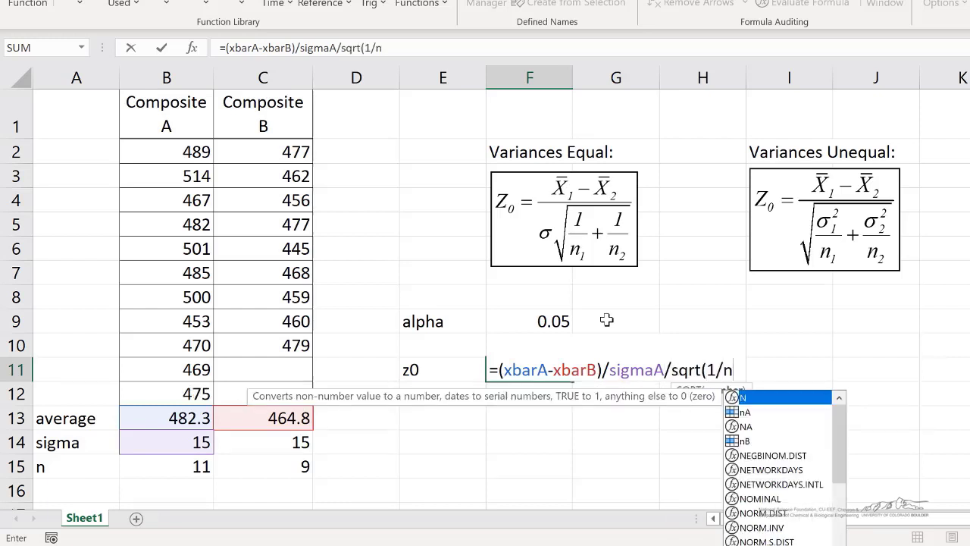
{"action": "type", "text": "A+1/nB)"}
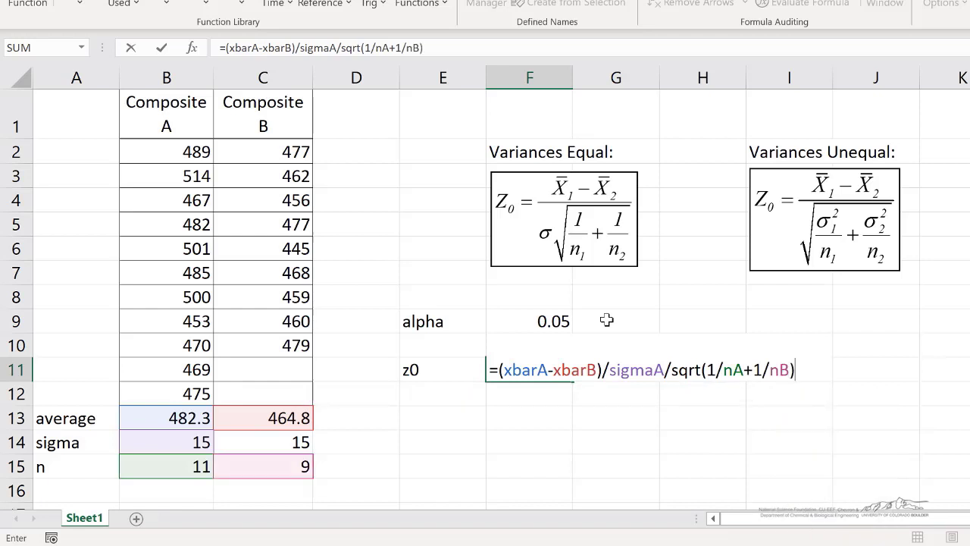
{"action": "key", "text": "Return"}
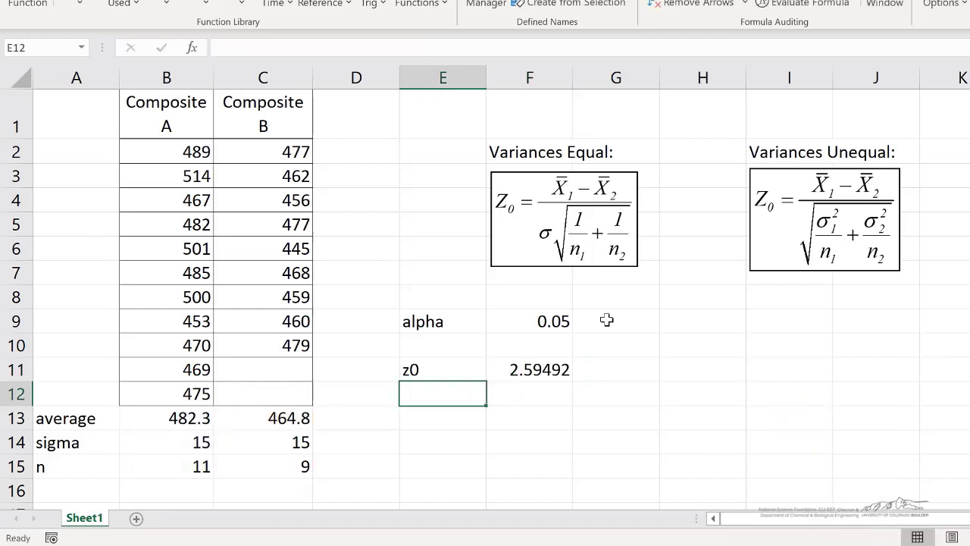
{"action": "left_click", "coordinate": [529, 371]}
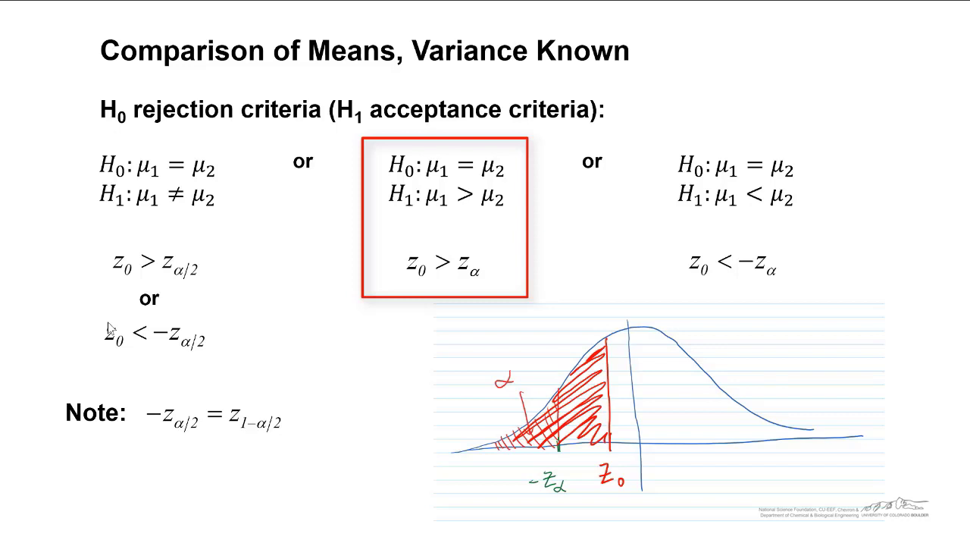
Label cell E12 z_alpha and calculate the upper-tail critical value in F12 with =norm.s.inv(1-alpha).
{"action": "key", "text": "Right"}
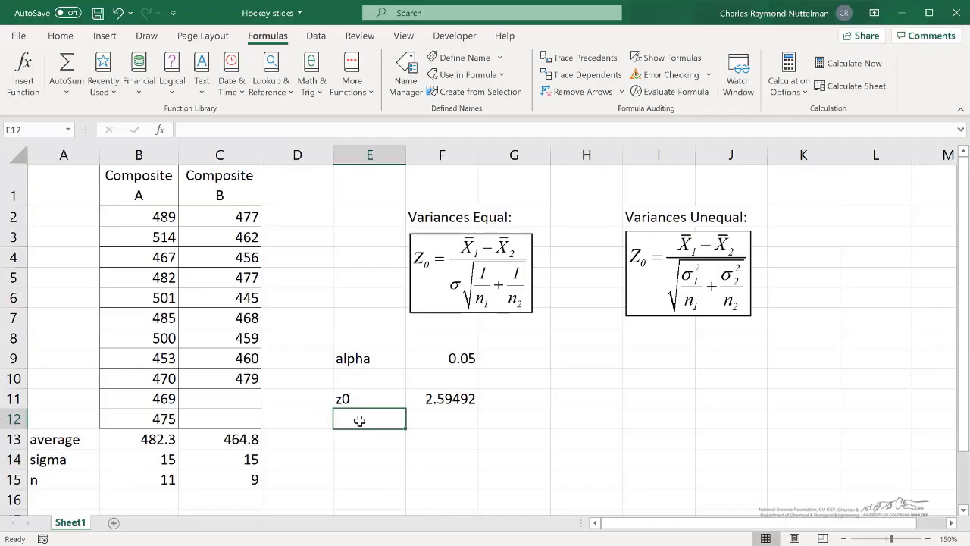
{"action": "type", "text": "z_alpha"}
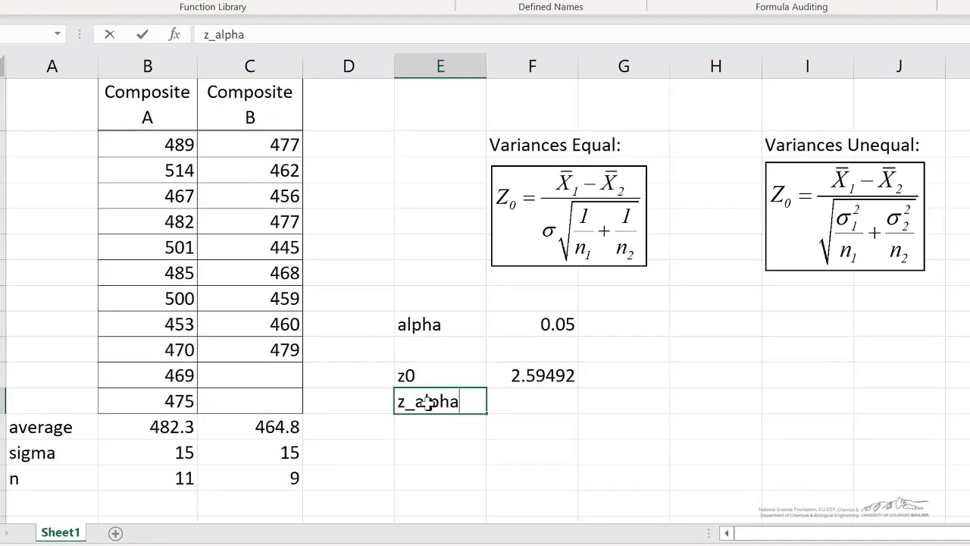
{"action": "key", "text": "Tab"}
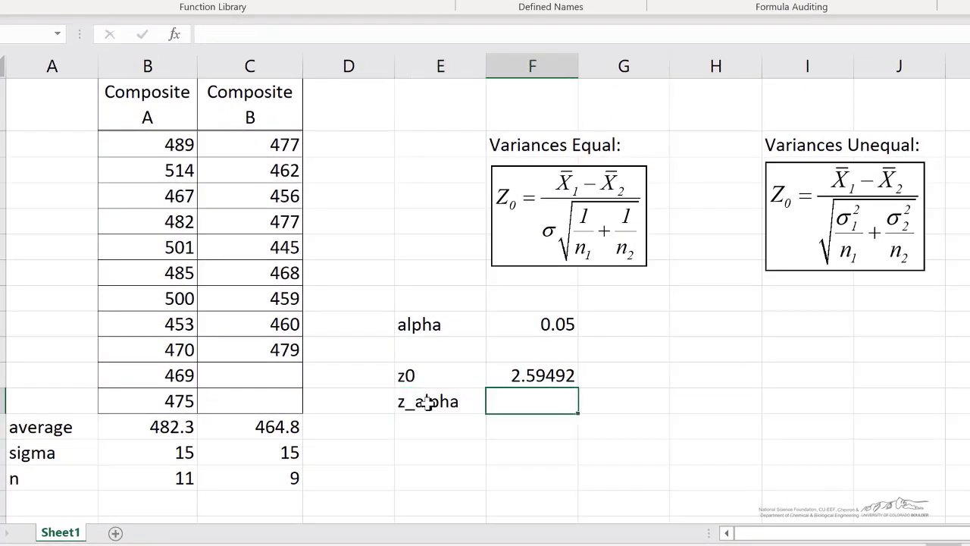
{"action": "type", "text": "="}
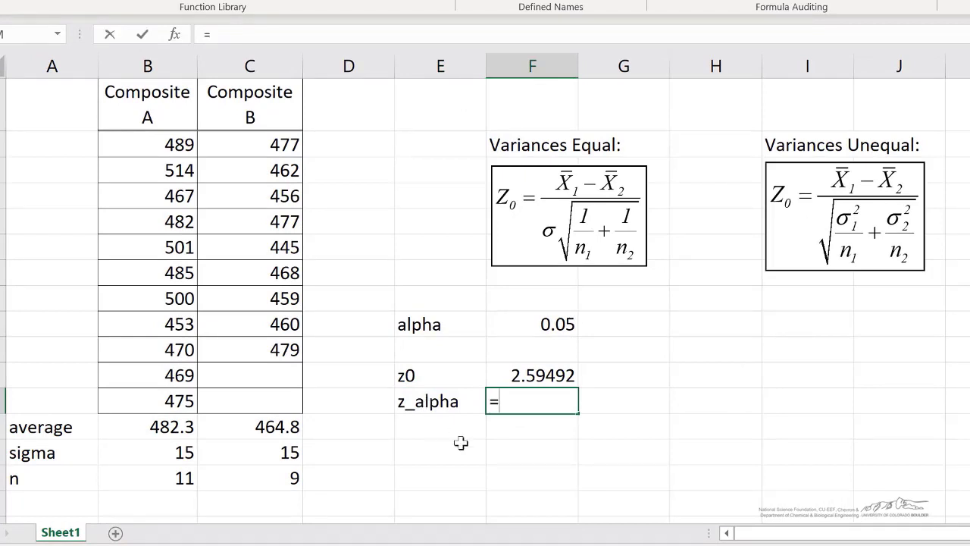
{"action": "type", "text": "n"}
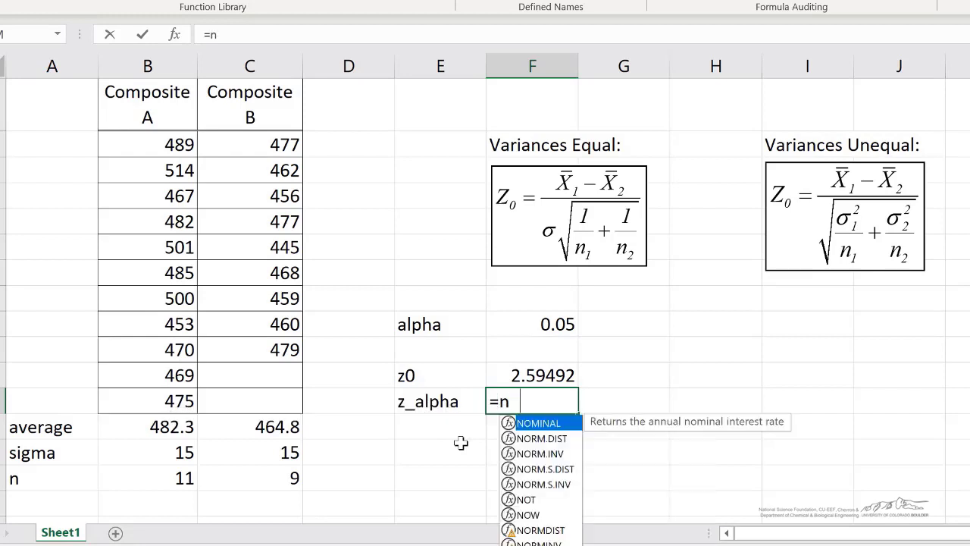
{"action": "type", "text": "orm.s.inv(1-"}
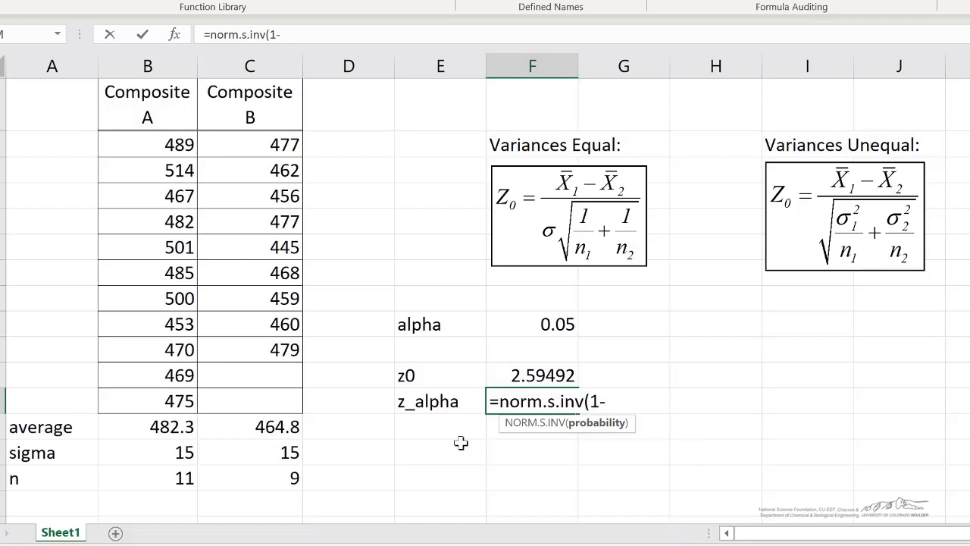
{"action": "type", "text": "al"}
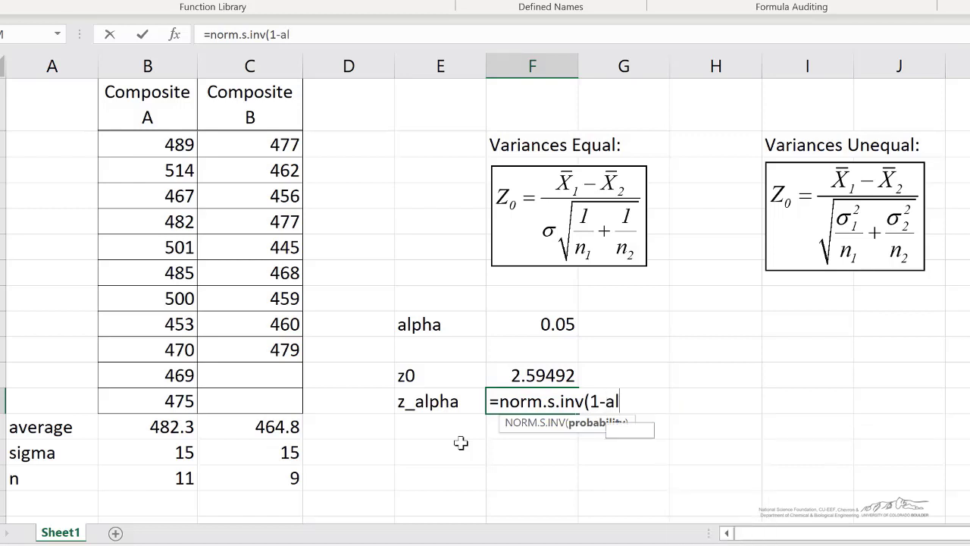
{"action": "type", "text": "pha)"}
{"action": "key", "text": "Return"}
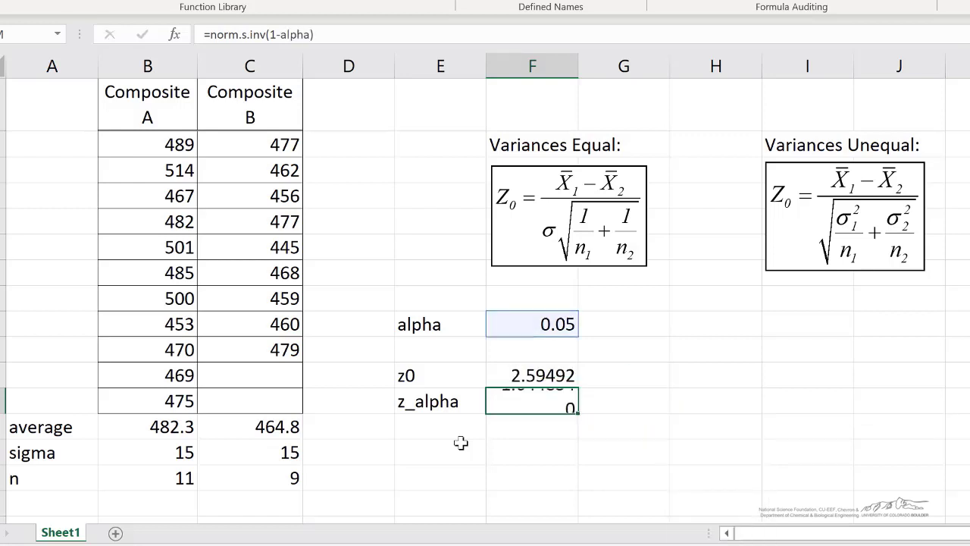
{"action": "left_click", "coordinate": [460, 438]}
{"action": "left_click", "coordinate": [542, 399]}
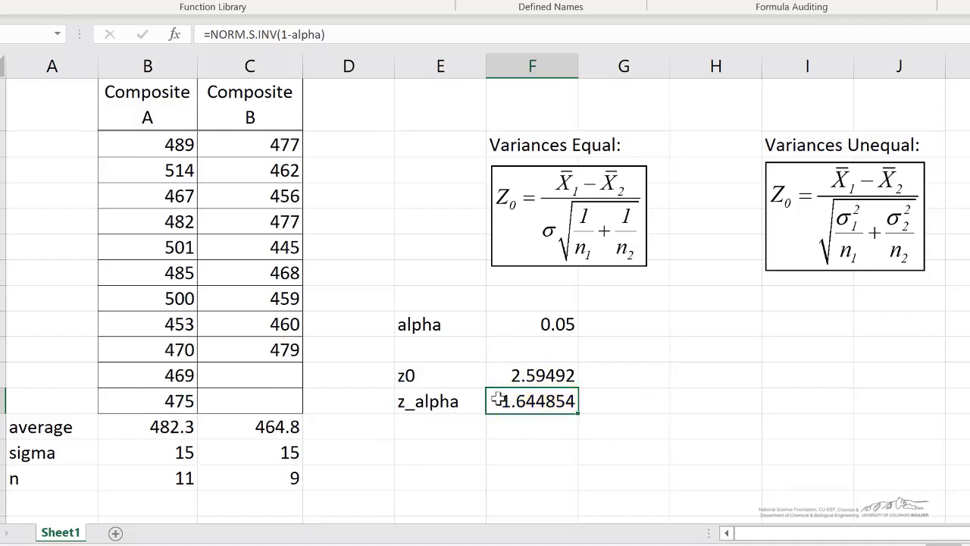
{"action": "left_click", "coordinate": [533, 374]}
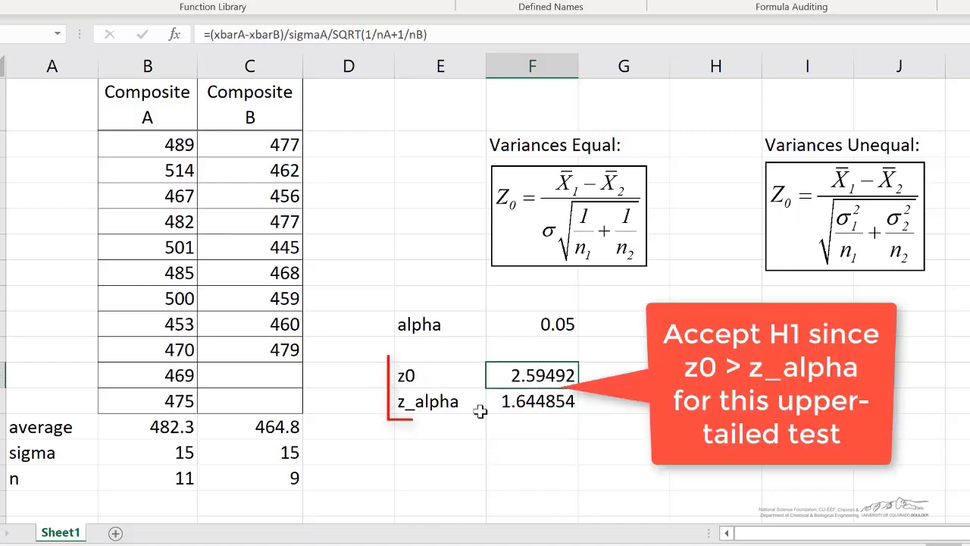
{"action": "left_click", "coordinate": [536, 401]}
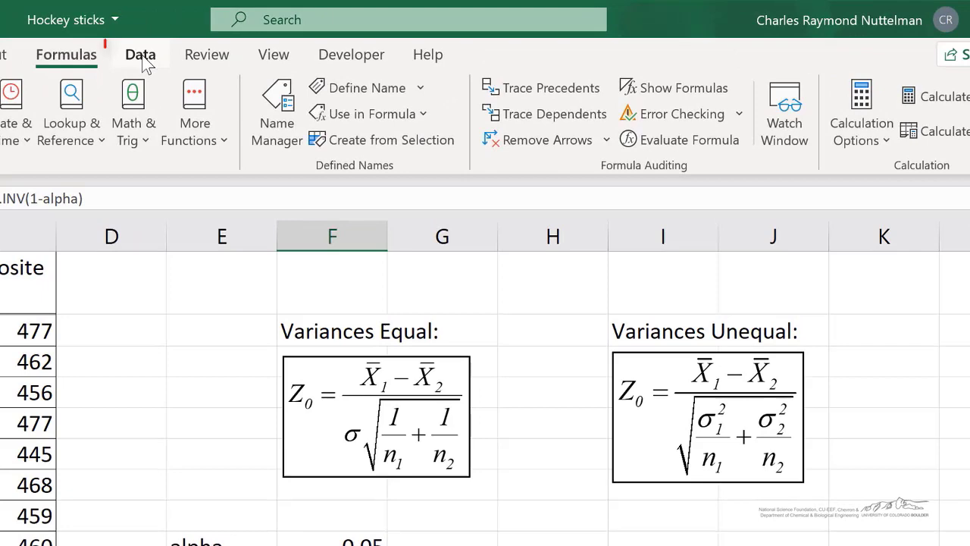
Start the z-Test: Two Sample for Means analysis with B2:B12 as the Variable 1 range and C2:C10 as the Variable 2 range.
{"action": "left_click", "coordinate": [142, 57]}
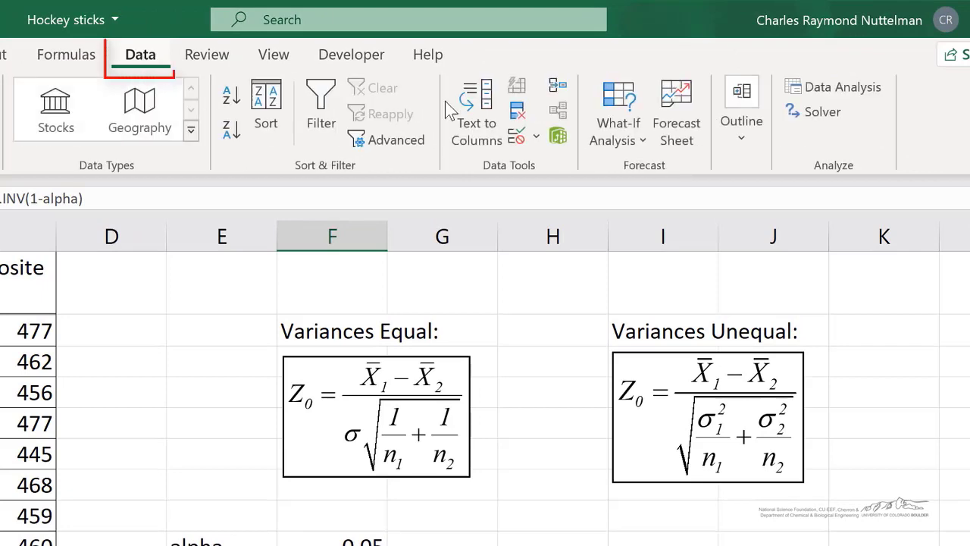
{"action": "left_click", "coordinate": [872, 88]}
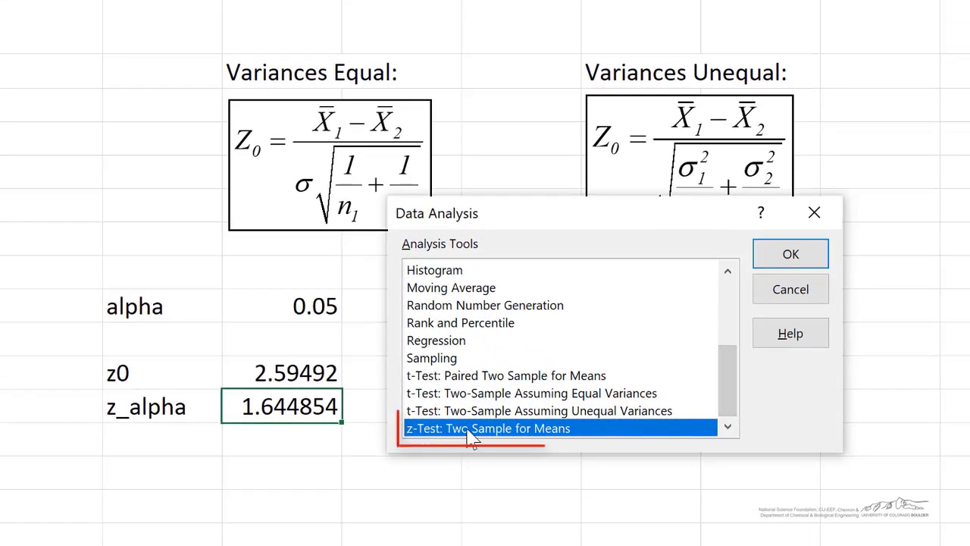
{"action": "left_click", "coordinate": [788, 257]}
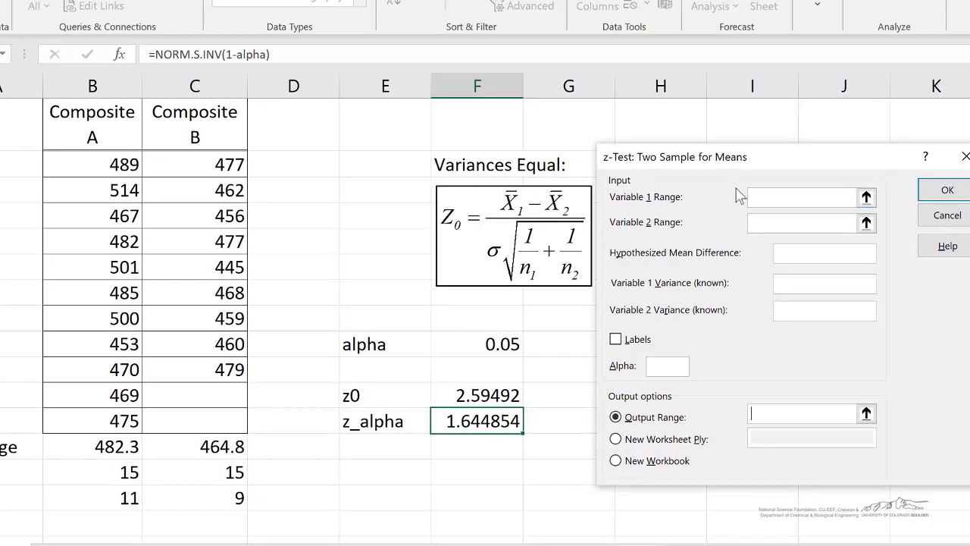
{"action": "left_click", "coordinate": [752, 197]}
{"action": "left_click_drag", "start_coordinate": [91, 164], "coordinate": [105, 425]}
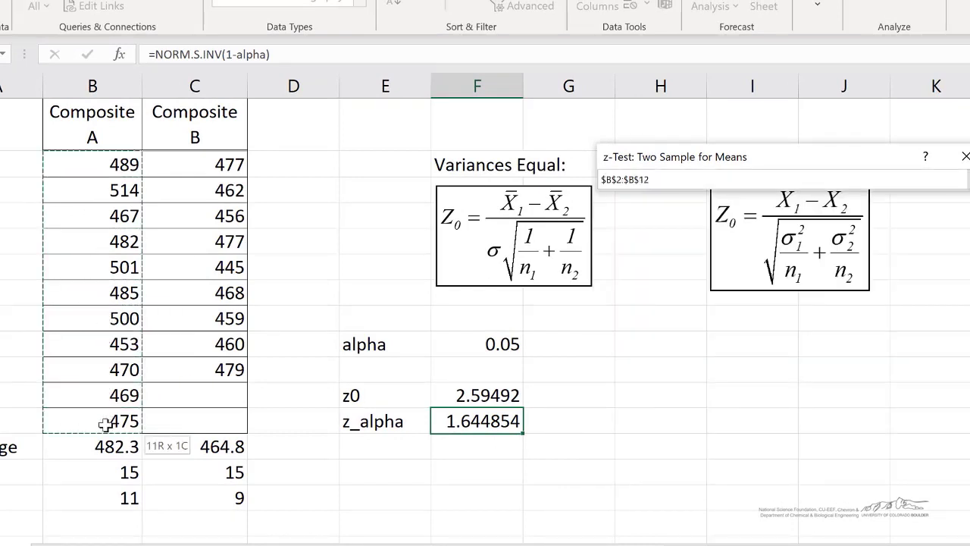
{"action": "left_click", "coordinate": [864, 221]}
{"action": "left_click_drag", "start_coordinate": [205, 165], "coordinate": [200, 369]}
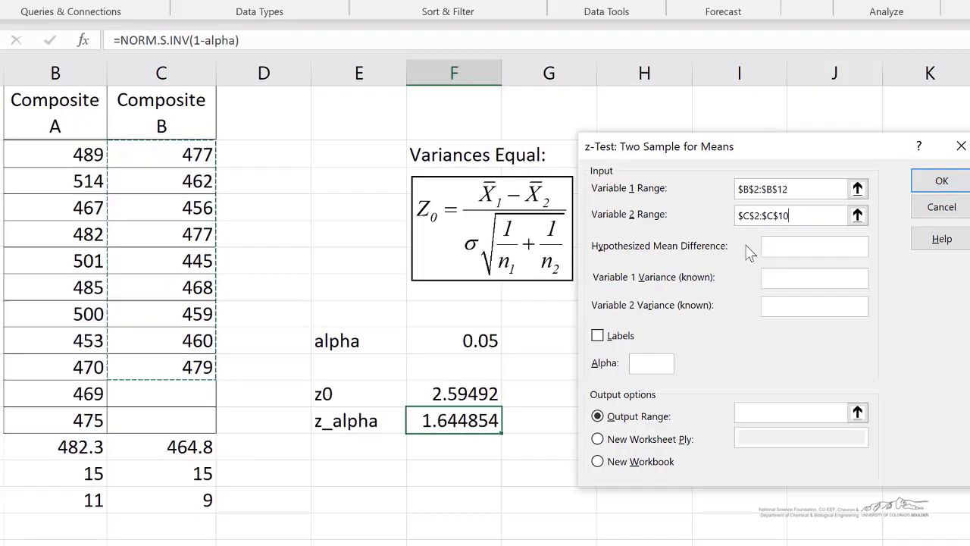
Set the z-test's hypothesized mean difference to 0, both known variances to 225 and alpha to 0.05.
{"action": "left_click", "coordinate": [786, 250]}
{"action": "type", "text": "0"}
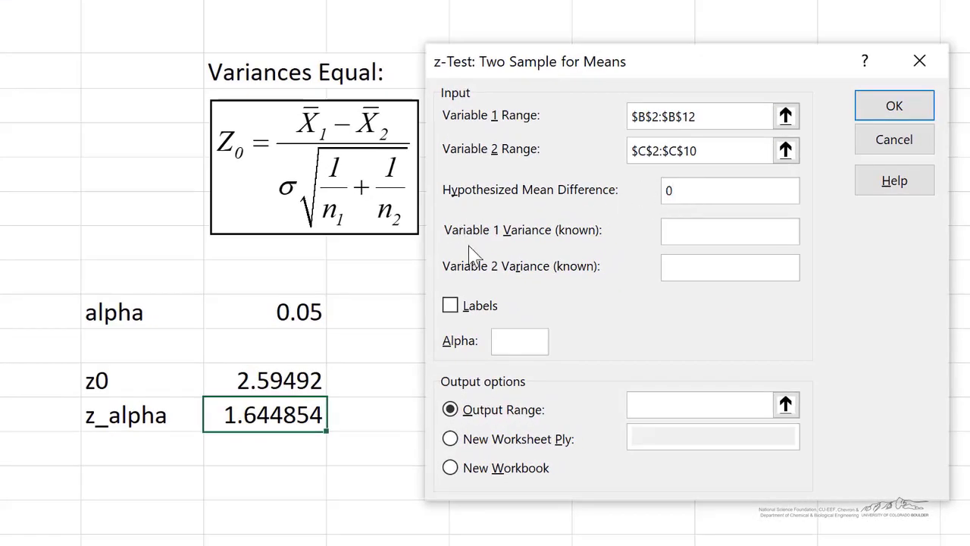
{"action": "left_click", "coordinate": [697, 229]}
{"action": "type", "text": "225"}
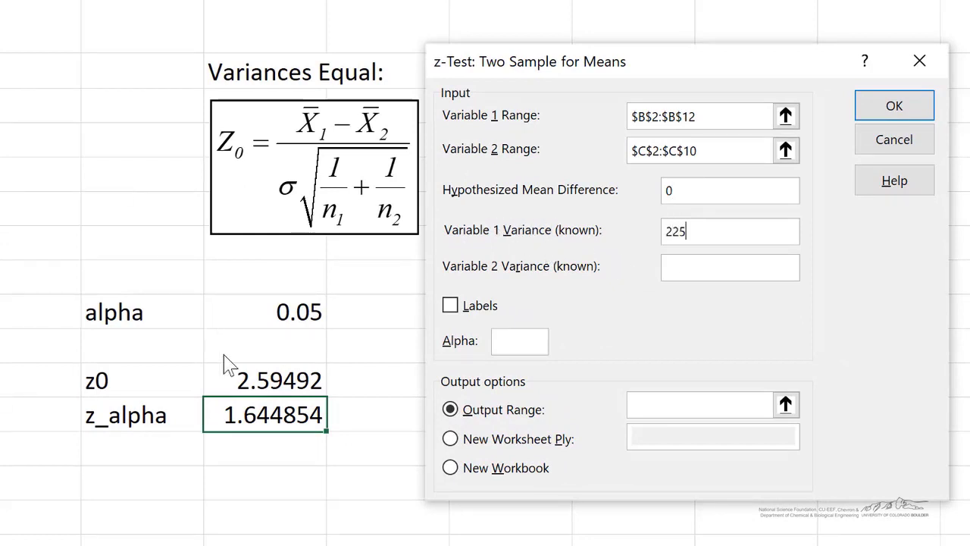
{"action": "left_click", "coordinate": [720, 269]}
{"action": "type", "text": "225"}
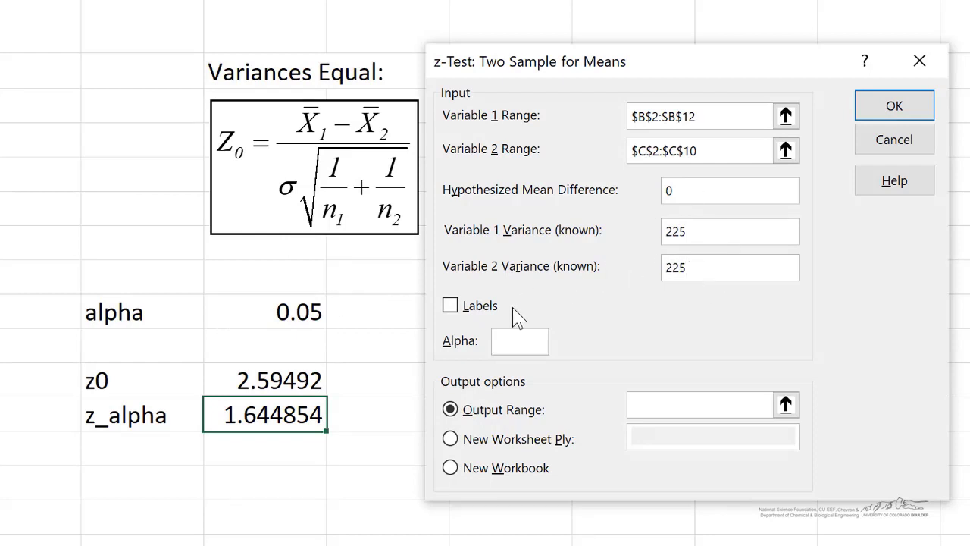
{"action": "left_click", "coordinate": [519, 341]}
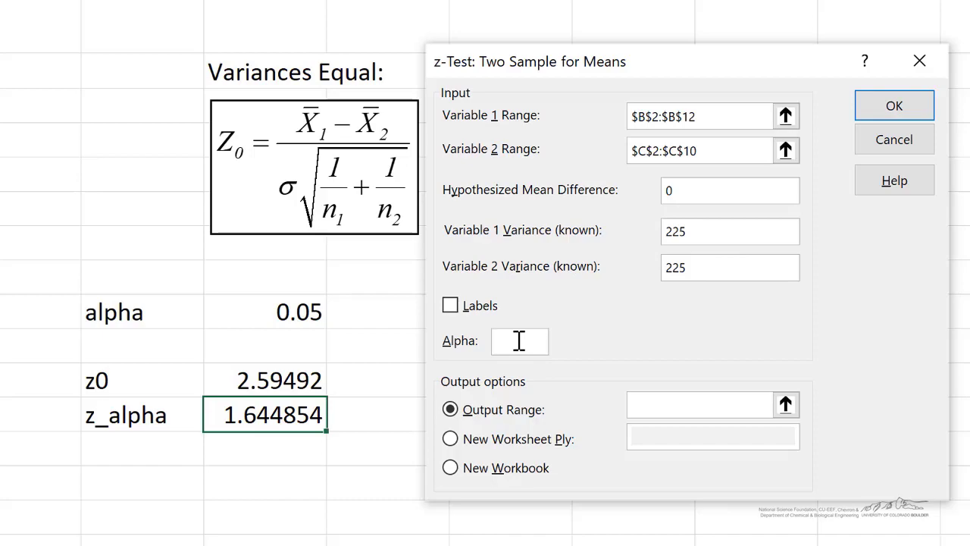
Set the z-test's output range to cell H12 and run the analysis.
{"action": "left_click", "coordinate": [704, 404]}
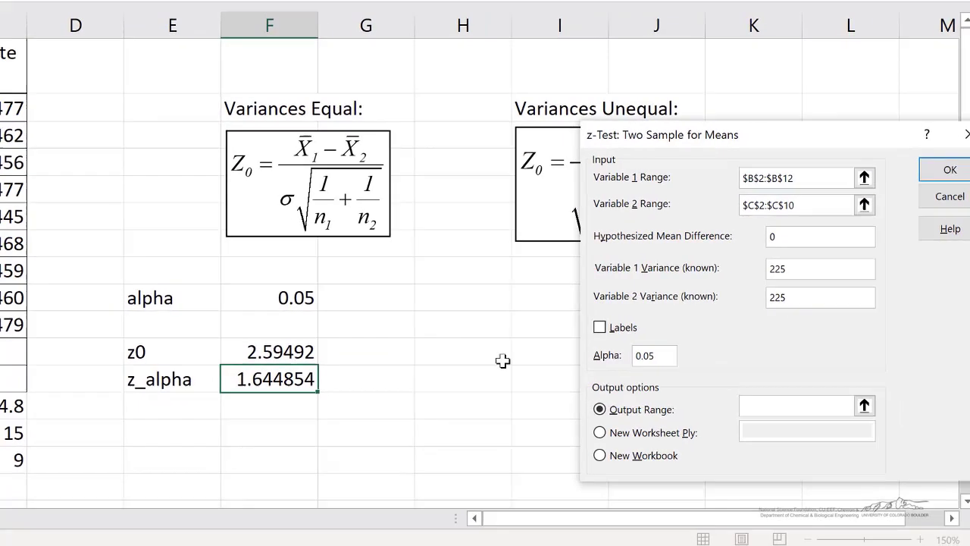
{"action": "left_click", "coordinate": [496, 373]}
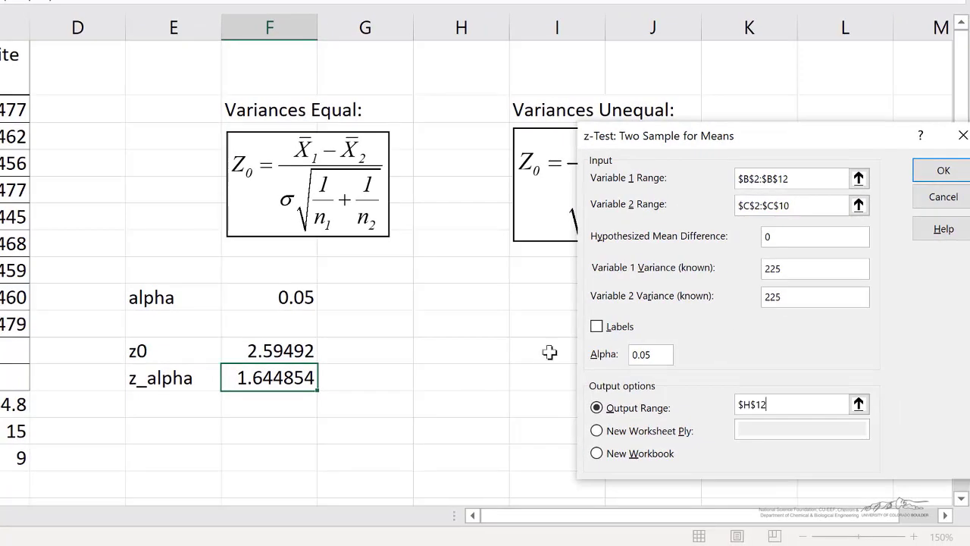
{"action": "left_click", "coordinate": [940, 171]}
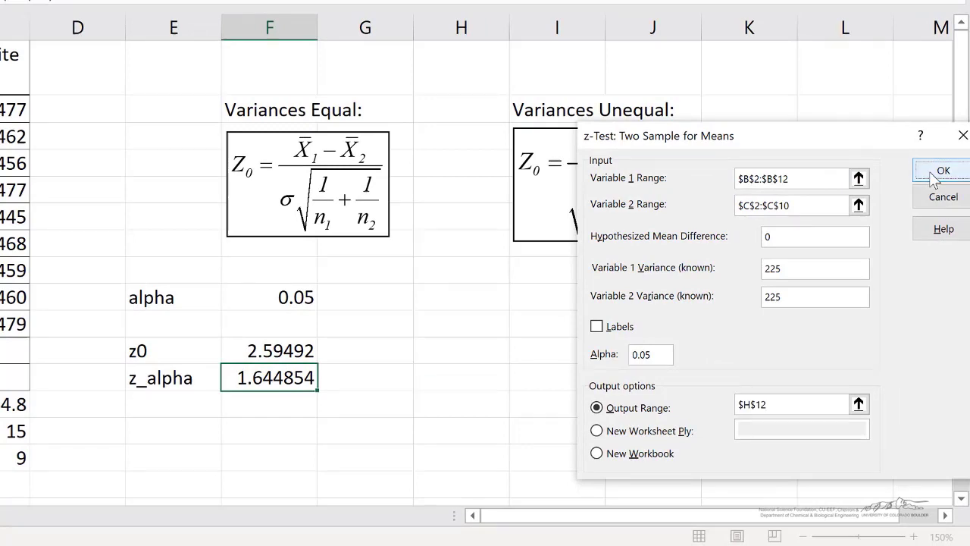
{"action": "scroll", "coordinate": [724, 197], "scroll_direction": "down", "scroll_amount": 2}
{"action": "left_click", "coordinate": [723, 197]}
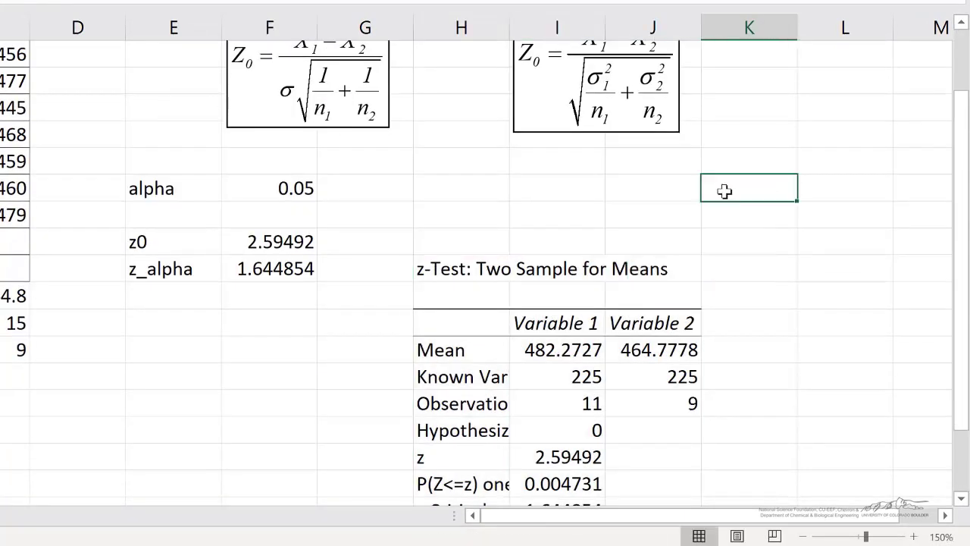
Examine the z-test output table, comparing its z, one-tail P-value and one-tail critical value with the formula results.
{"action": "scroll", "coordinate": [674, 281], "scroll_direction": "down", "scroll_amount": 1}
{"action": "scroll", "coordinate": [378, 230], "scroll_direction": "down", "scroll_amount": 2}
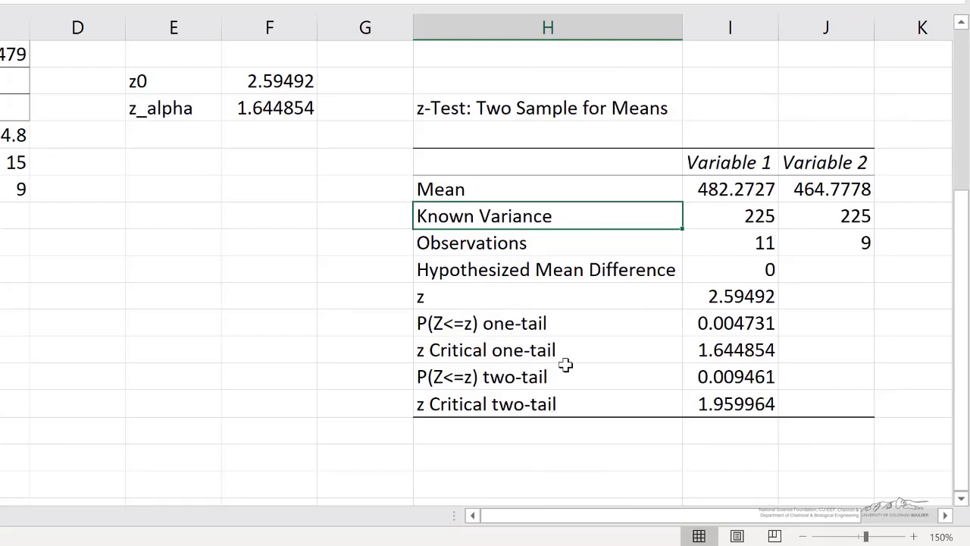
{"action": "scroll", "coordinate": [470, 272], "scroll_direction": "up", "scroll_amount": 1}
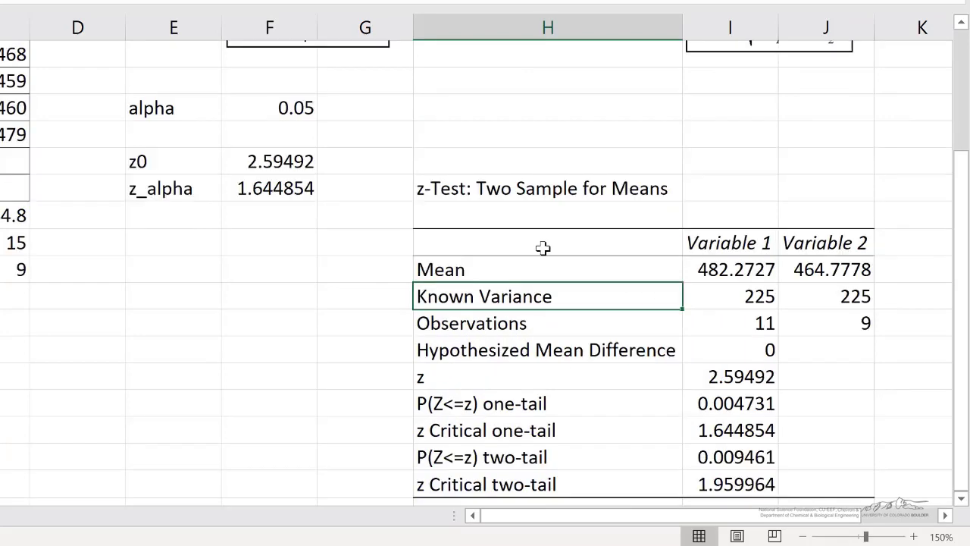
{"action": "scroll", "coordinate": [485, 303], "scroll_direction": "down", "scroll_amount": 1}
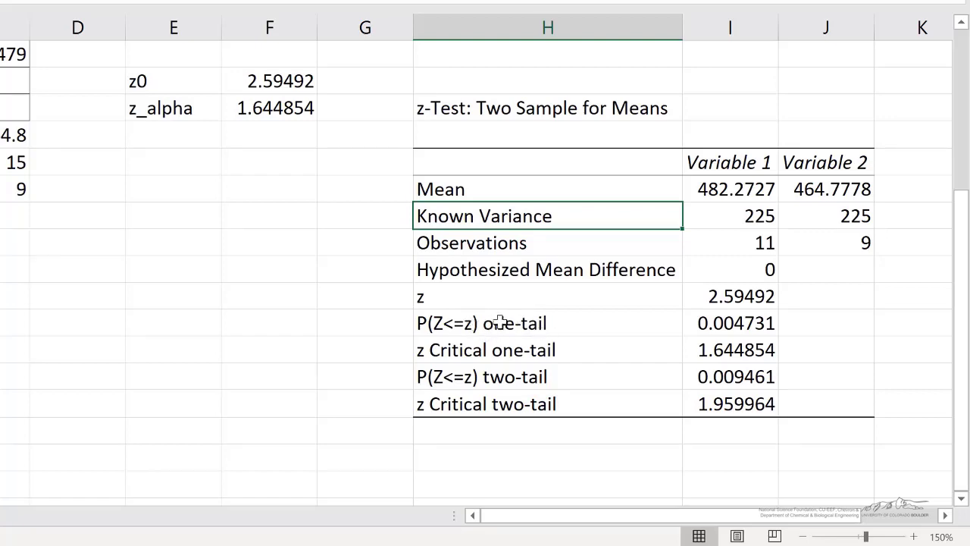
{"action": "scroll", "coordinate": [446, 327], "scroll_direction": "up", "scroll_amount": 1}
{"action": "scroll", "coordinate": [494, 325], "scroll_direction": "down", "scroll_amount": 1}
{"action": "scroll", "coordinate": [493, 325], "scroll_direction": "up", "scroll_amount": 1}
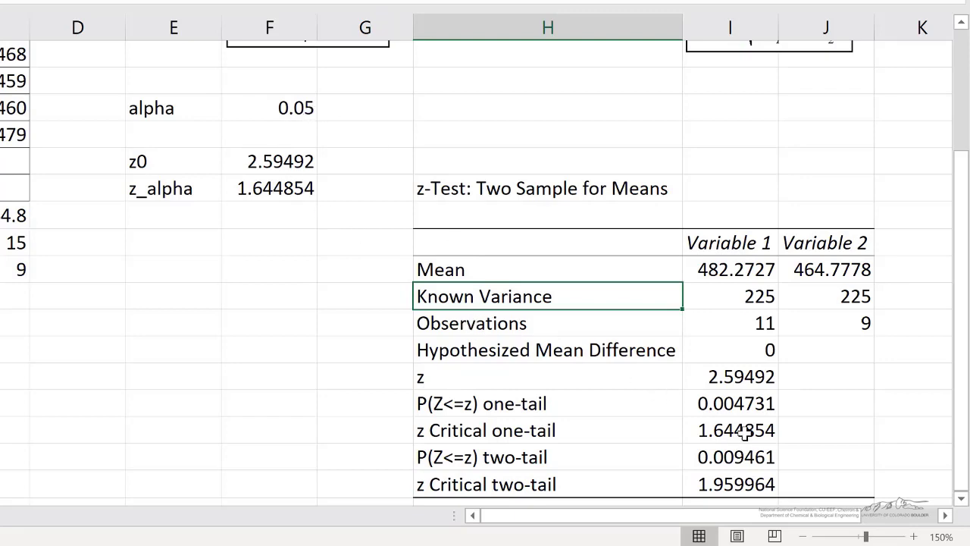
{"action": "scroll", "coordinate": [745, 433], "scroll_direction": "down", "scroll_amount": 1}
{"action": "left_click", "coordinate": [716, 298]}
{"action": "scroll", "coordinate": [684, 409], "scroll_direction": "up", "scroll_amount": 1}
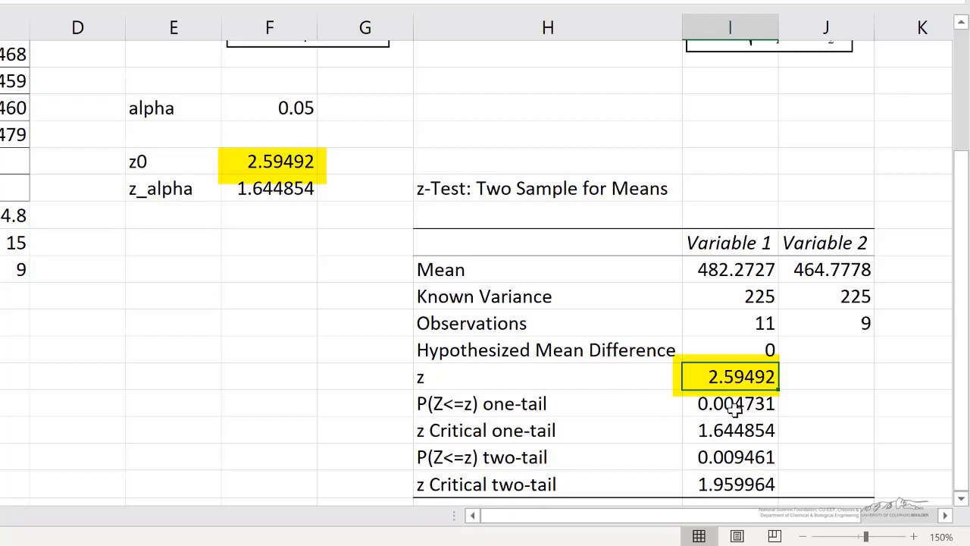
{"action": "left_click", "coordinate": [735, 404]}
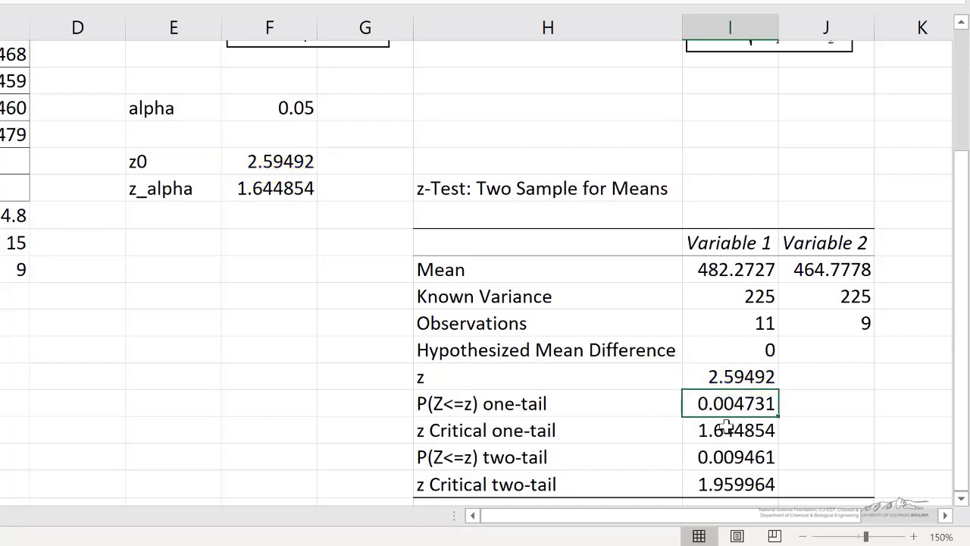
{"action": "left_click", "coordinate": [726, 427]}
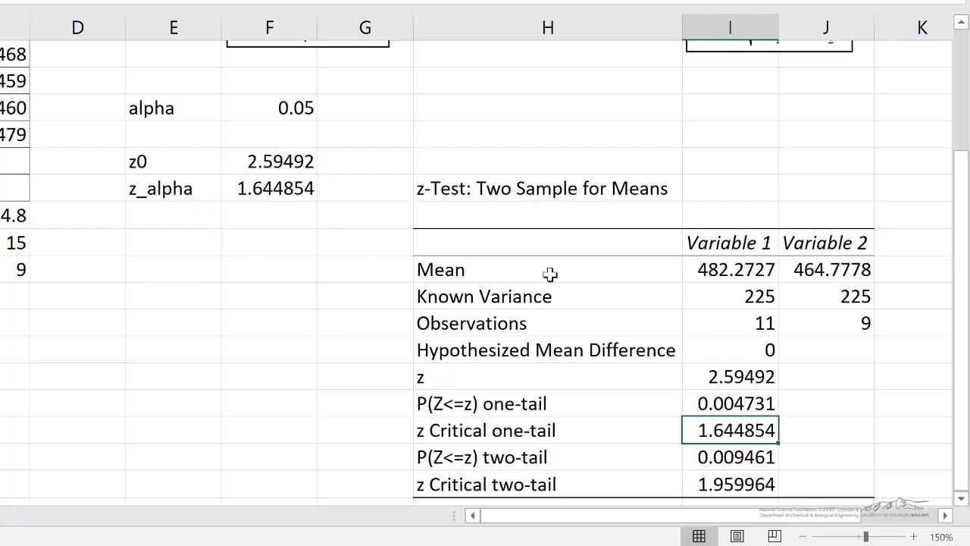
{"action": "scroll", "coordinate": [552, 275], "scroll_direction": "down", "scroll_amount": 1}
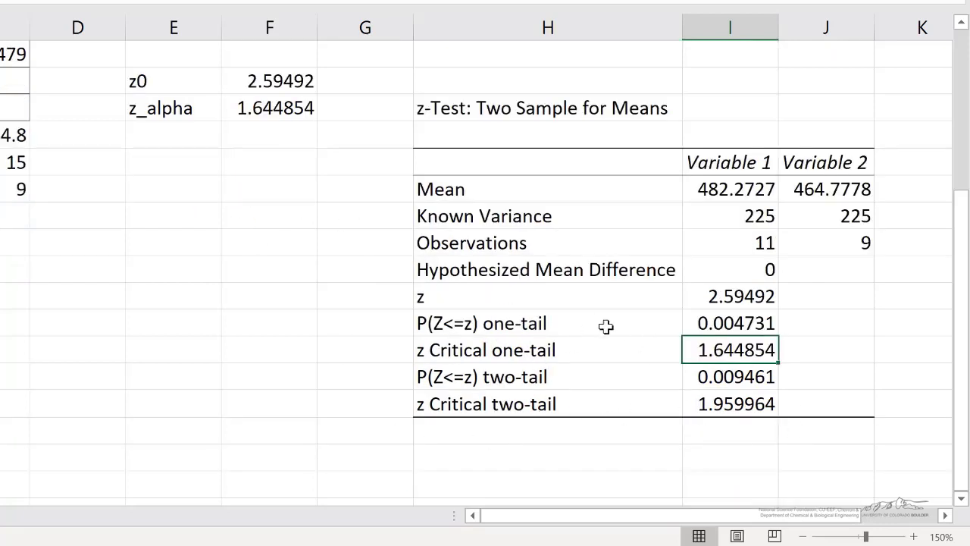
Label cell E14 P-value, two rows below the z_alpha label.
{"action": "scroll", "coordinate": [598, 318], "scroll_direction": "up", "scroll_amount": 1}
{"action": "left_click", "coordinate": [189, 242]}
{"action": "key", "text": "Up"}
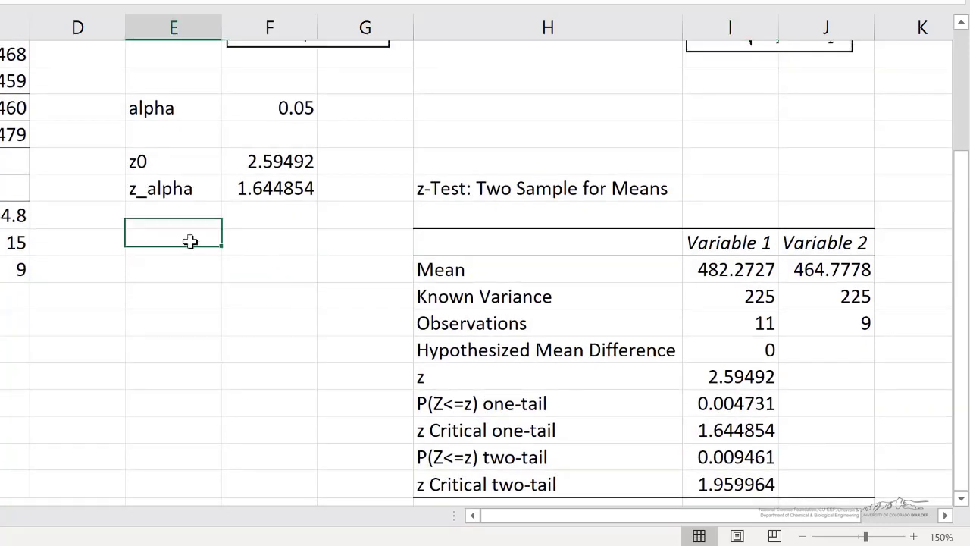
{"action": "key", "text": "Down"}
{"action": "type", "text": "P-valu"}
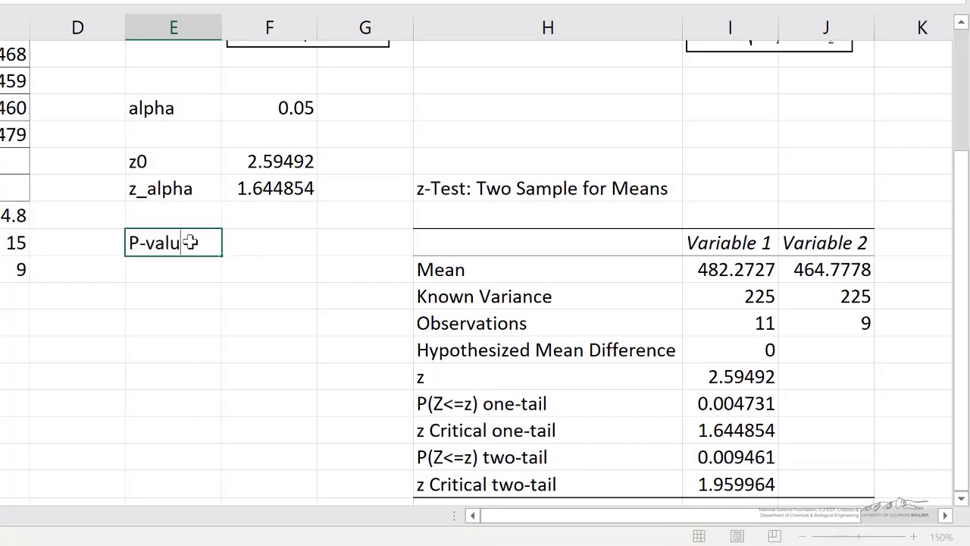
{"action": "key", "text": "Tab"}
Calculate the upper-tail P-value in F14 with =1-NORM.S.DIST(F11,TRUE) and check it against the z-test output's one-tail probability.
{"action": "type", "text": "="}
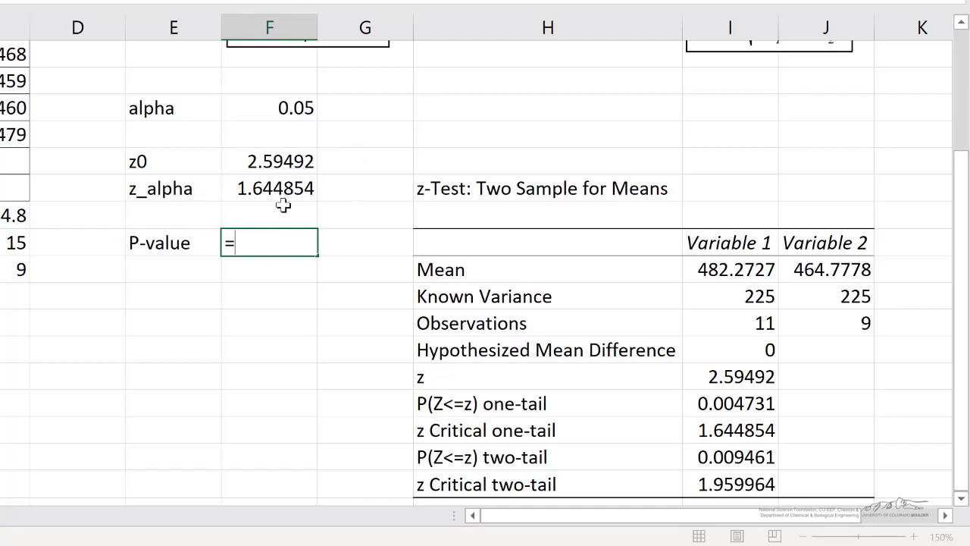
{"action": "type", "text": "no"}
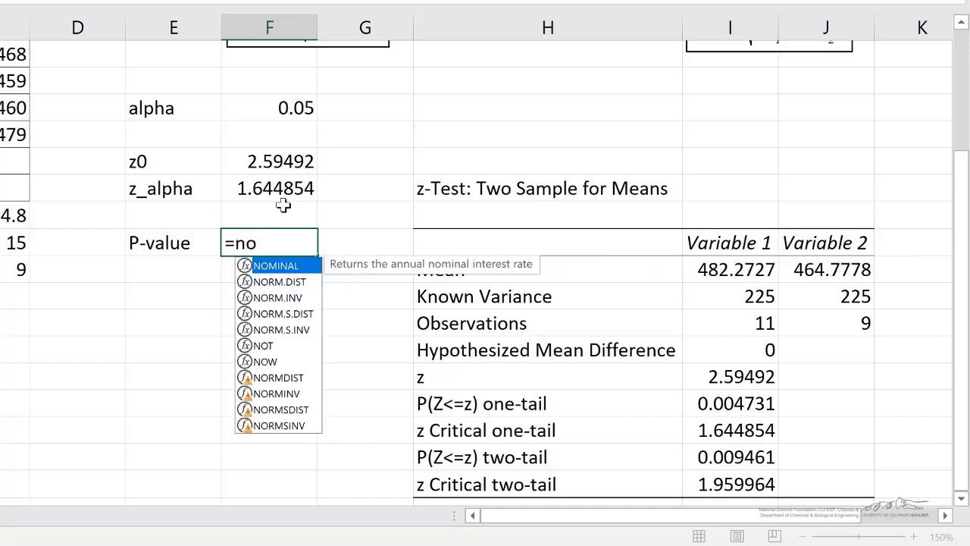
{"action": "type", "text": "rm."}
{"action": "type", "text": "s.dist("}
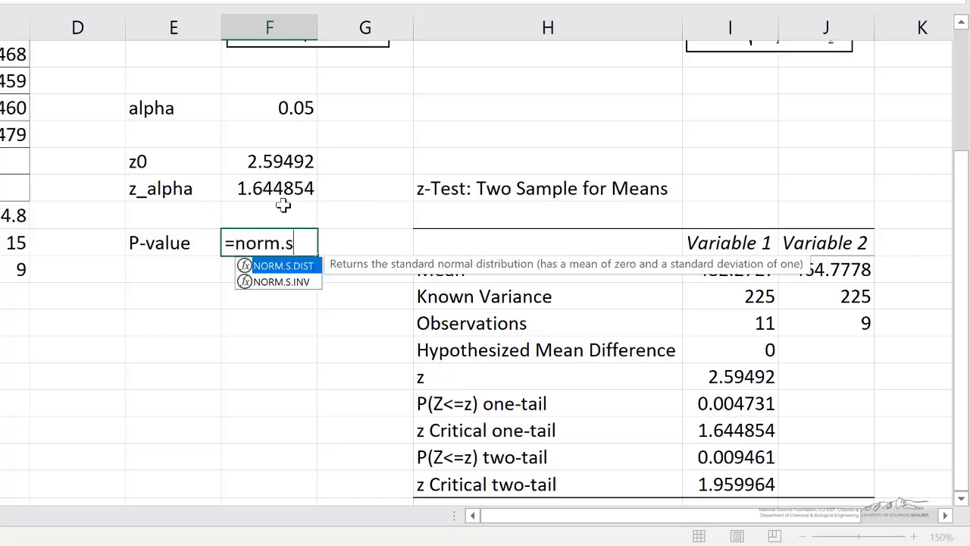
{"action": "left_click", "coordinate": [274, 162]}
{"action": "type", "text": ",tru"}
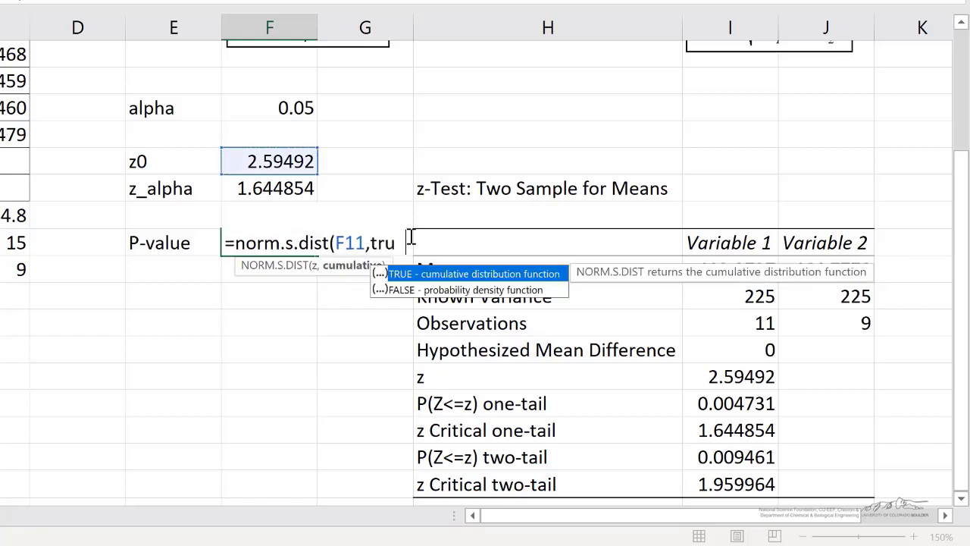
{"action": "type", "text": "e)"}
{"action": "left_click", "coordinate": [239, 245]}
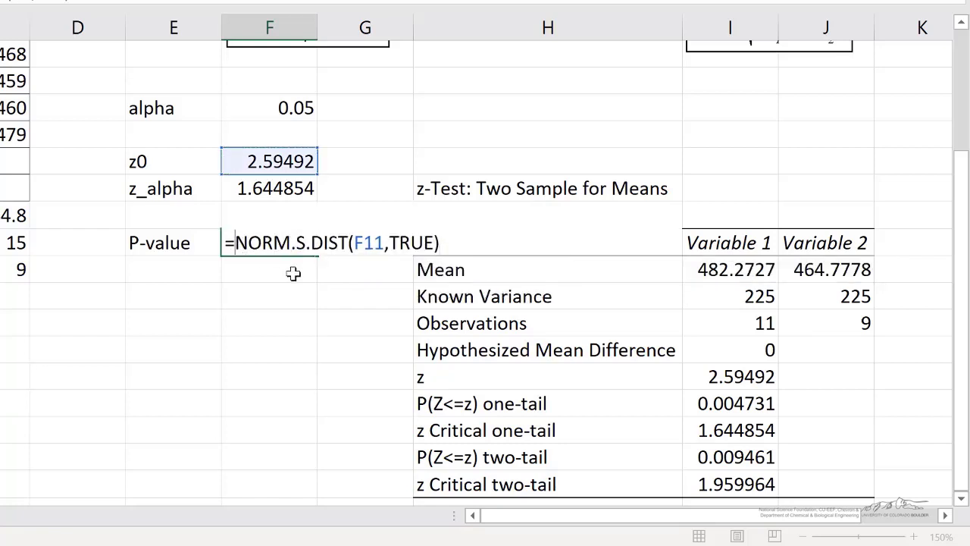
{"action": "type", "text": "1-"}
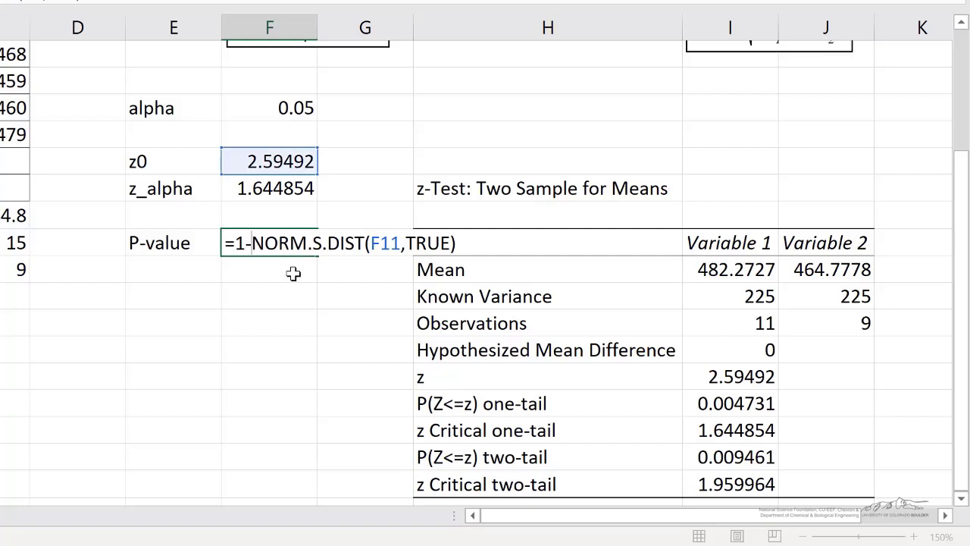
{"action": "key", "text": "Return"}
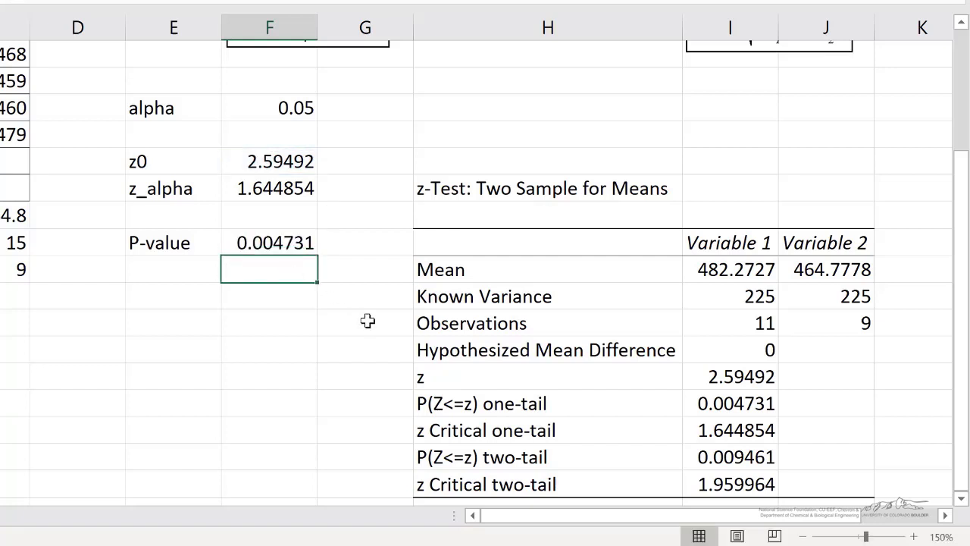
{"action": "left_click", "coordinate": [746, 403]}
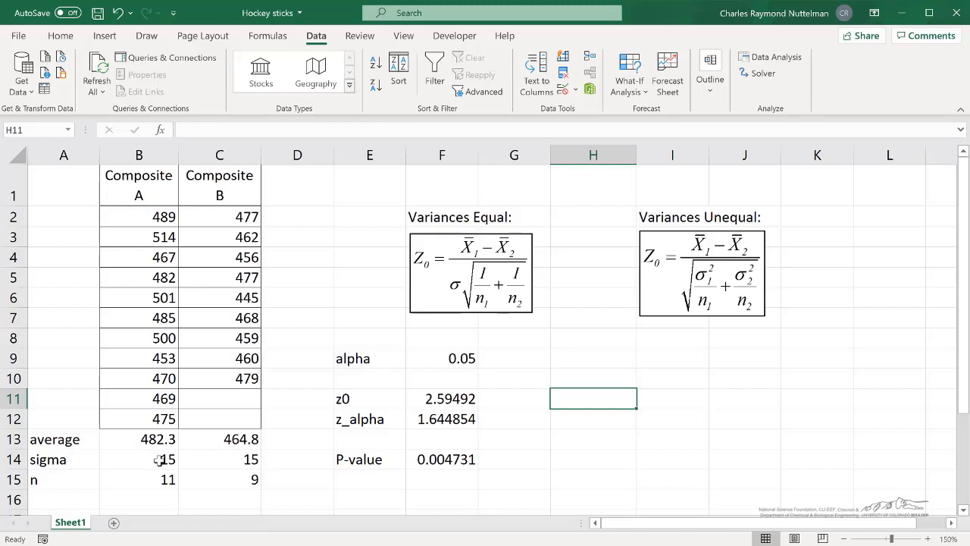
Set Composite A's sigma in cell B14 to 10.
{"action": "left_click", "coordinate": [159, 460]}
{"action": "type", "text": "10"}
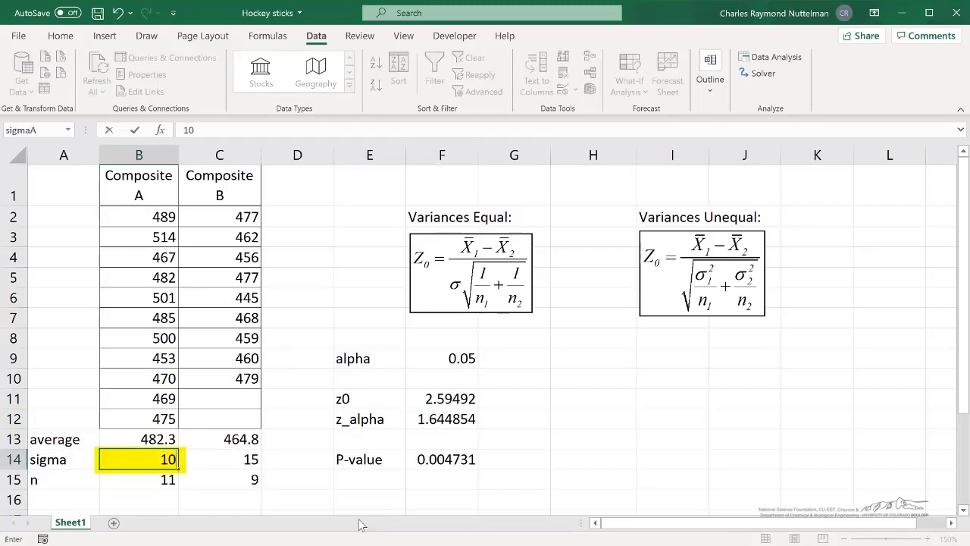
{"action": "left_click", "coordinate": [205, 461]}
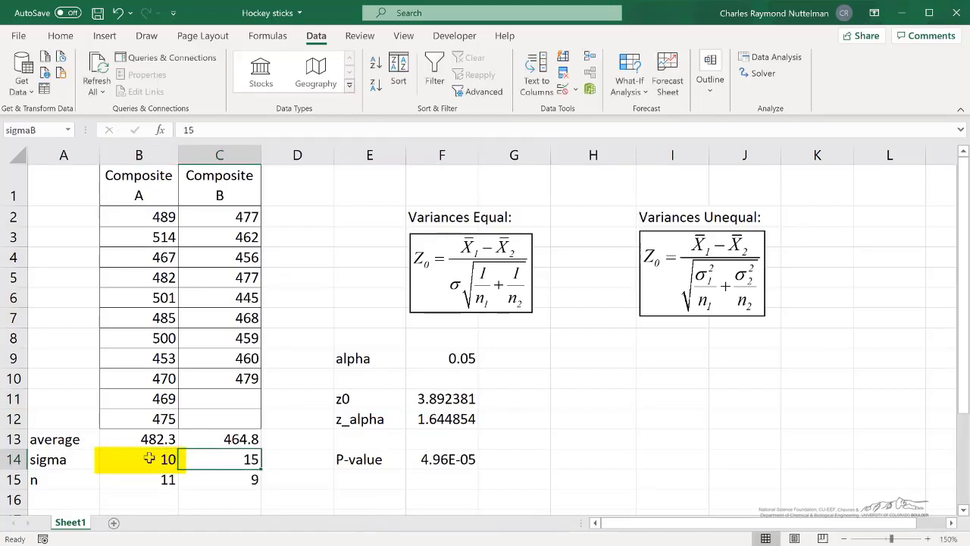
{"action": "left_click", "coordinate": [169, 455]}
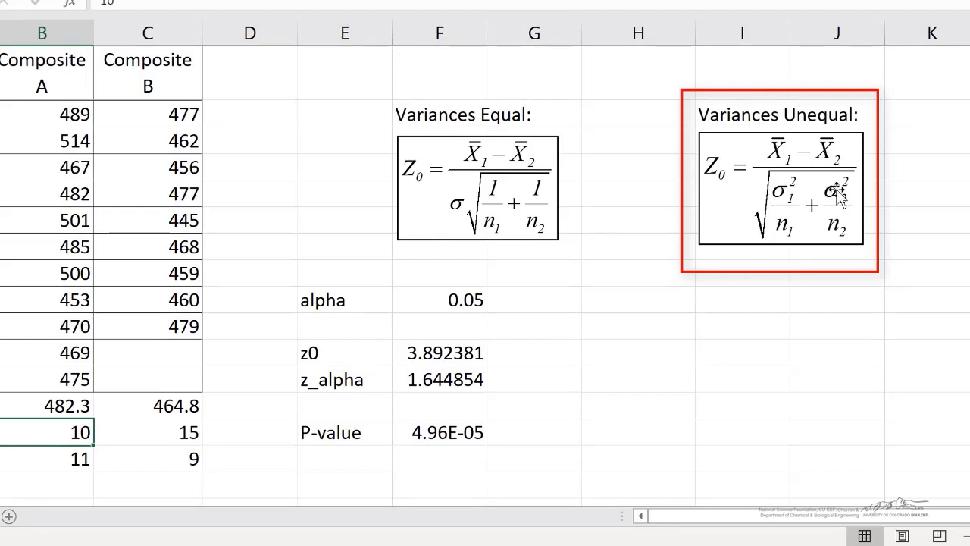
Change the z0 formula in F11 to the unequal-variances form =(xbarA-xbarB)/sqrt(sigmaA^2/nA+sigmaB^2/nB).
{"action": "left_click", "coordinate": [438, 350]}
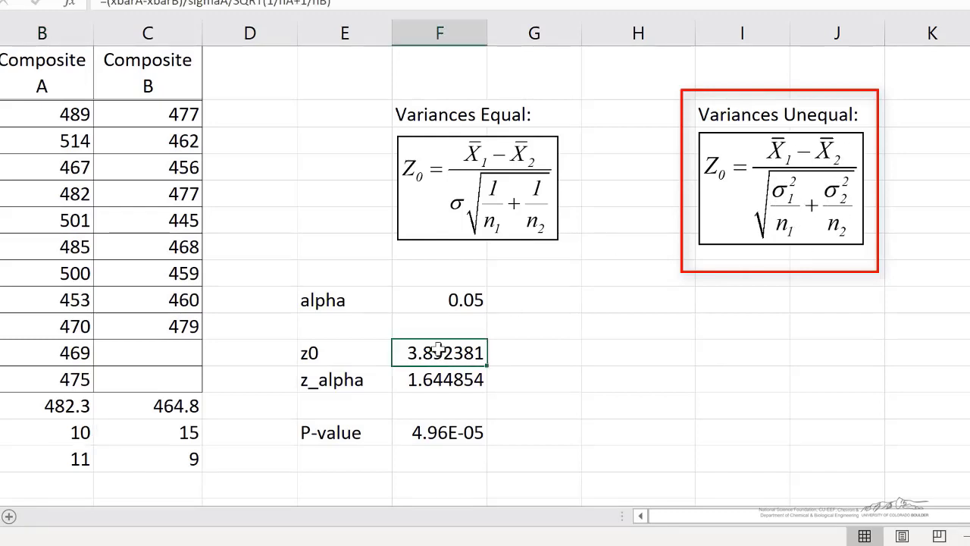
{"action": "double_click", "coordinate": [439, 349]}
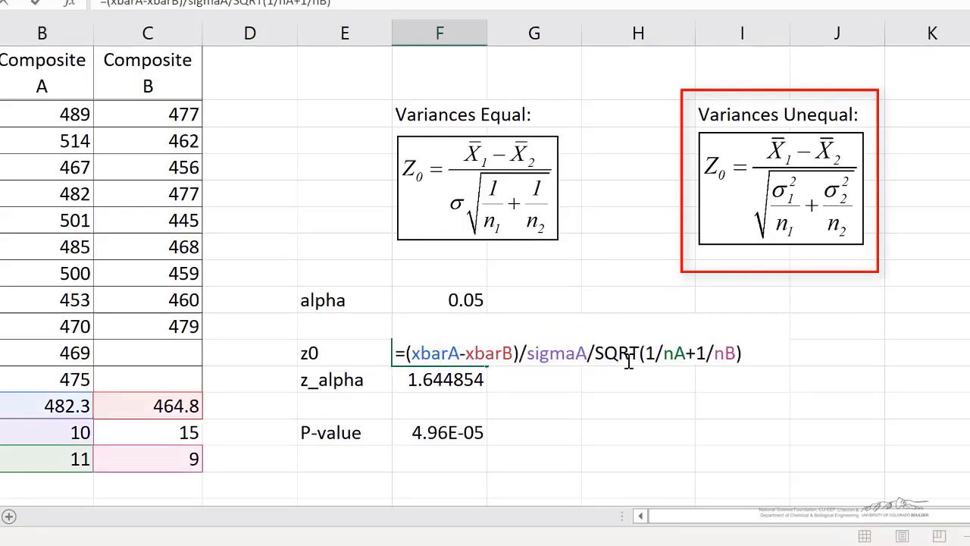
{"action": "left_click_drag", "start_coordinate": [531, 354], "coordinate": [751, 351]}
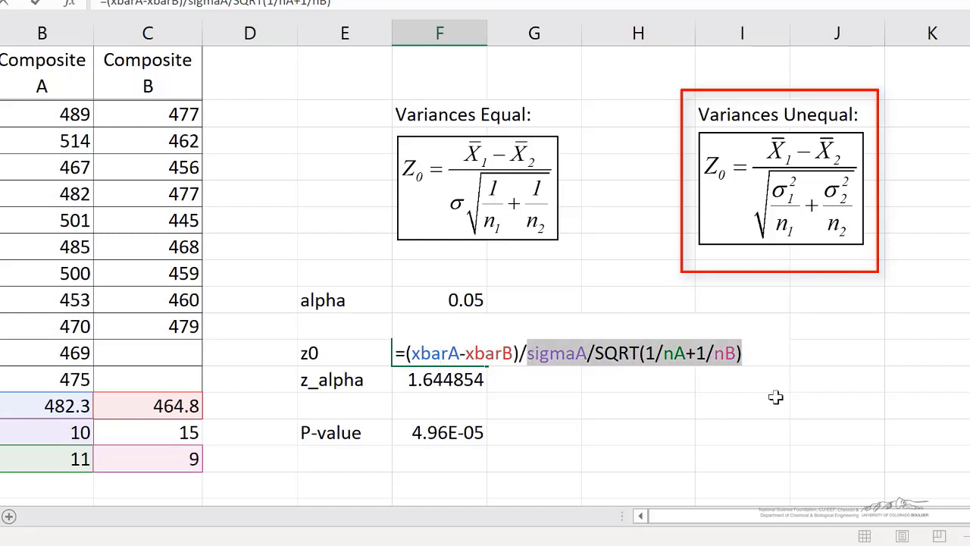
{"action": "type", "text": "sqrt"}
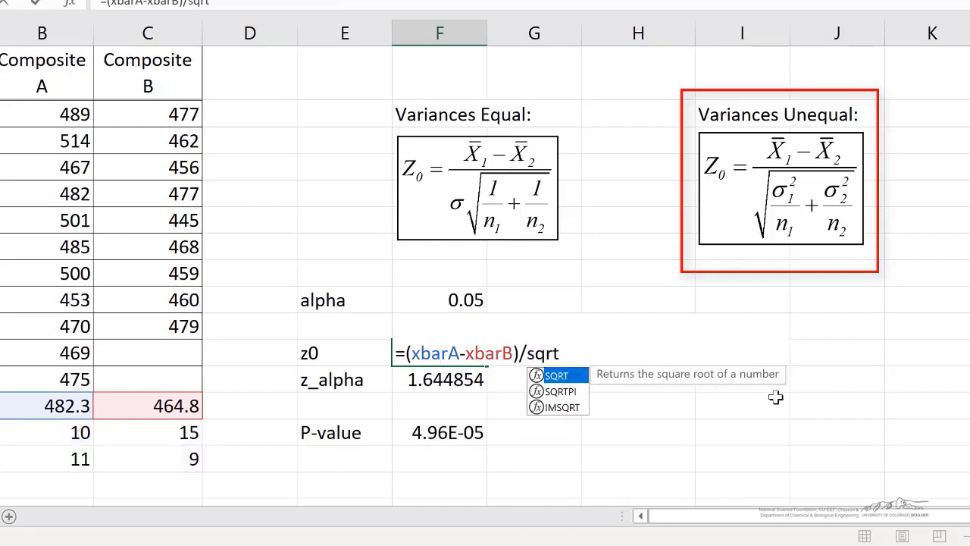
{"action": "type", "text": "(sigmaA"}
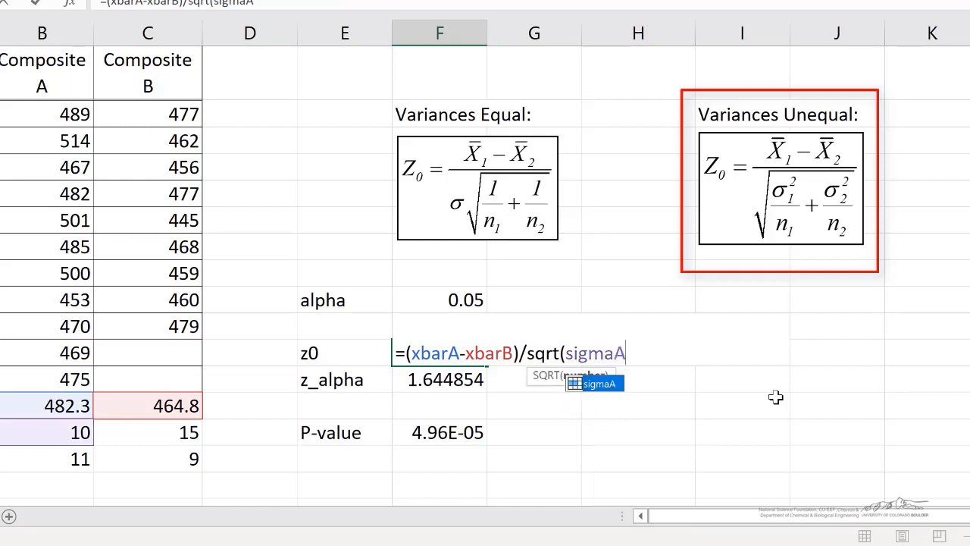
{"action": "type", "text": "^2/nA"}
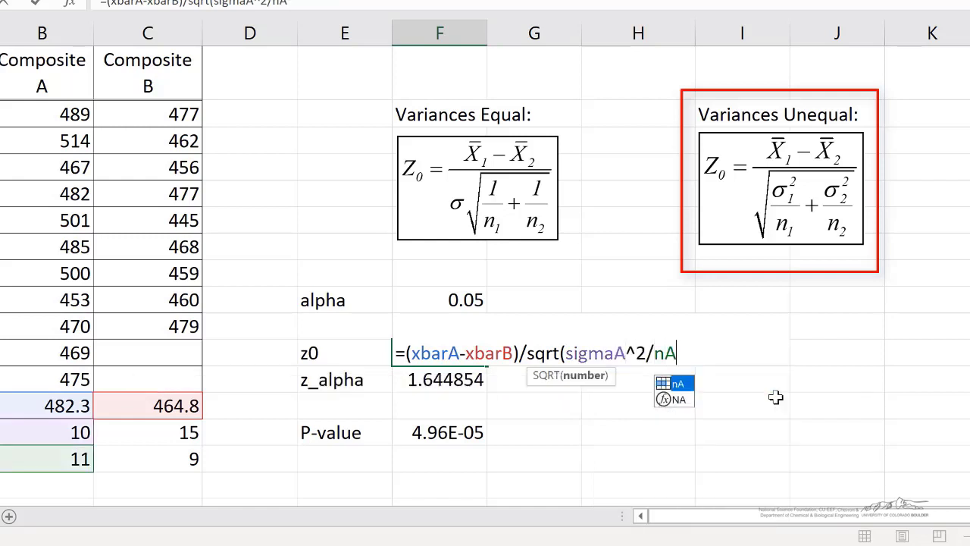
{"action": "type", "text": "+siamg"}
{"action": "key", "text": "BackSpace"}
{"action": "key", "text": "BackSpace"}
{"action": "key", "text": "BackSpace"}
{"action": "key", "text": "BackSpace"}
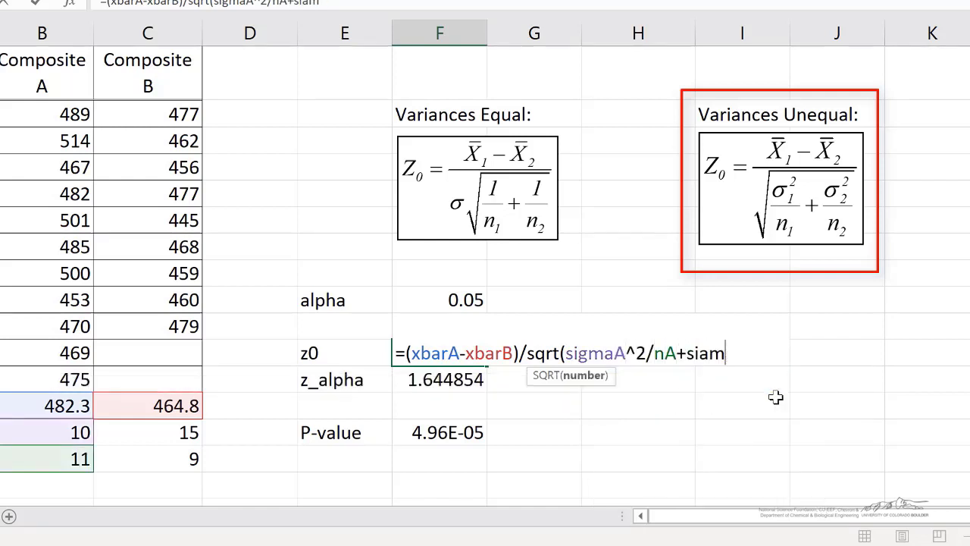
{"action": "type", "text": "igmaB^2/n"}
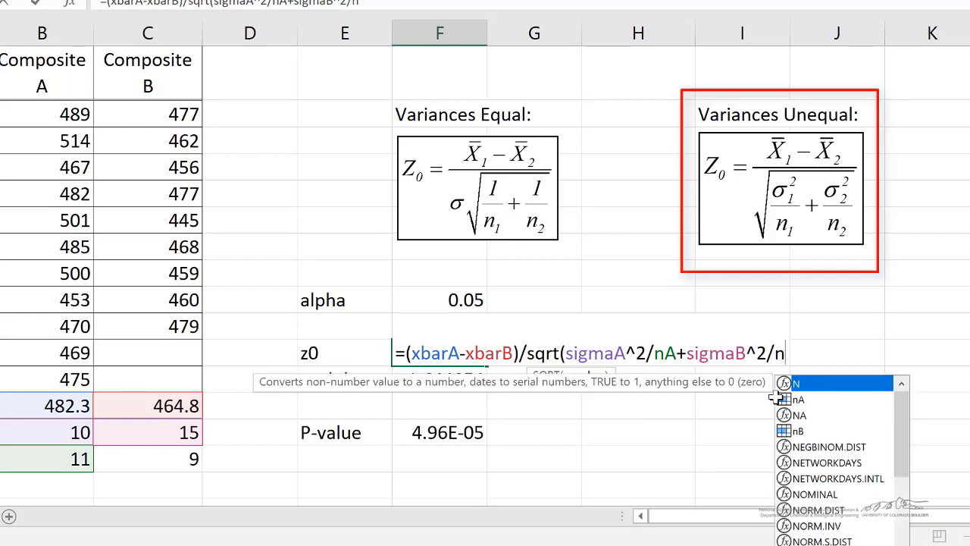
{"action": "type", "text": "B)"}
{"action": "key", "text": "Return"}
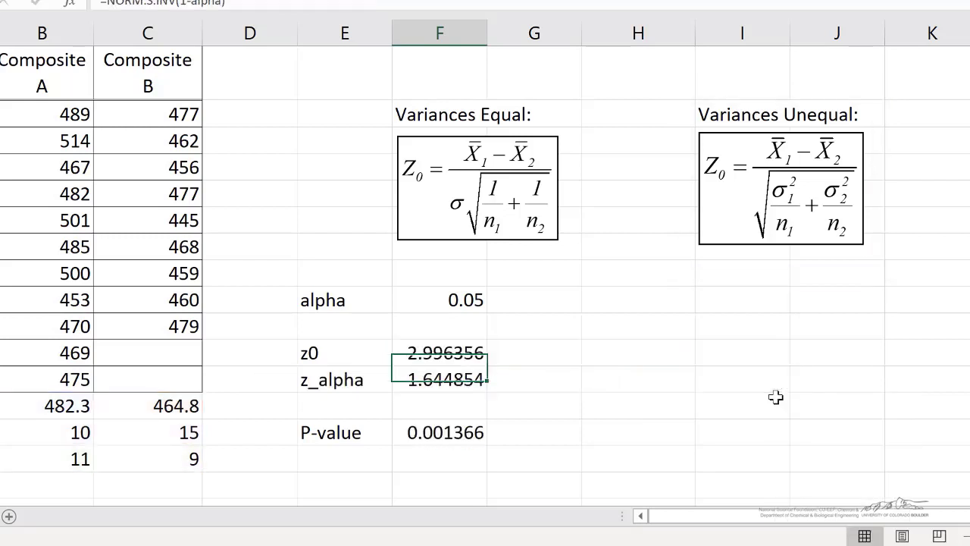
Compare the recalculated z0 with z_alpha and inspect the P-value formula in F14.
{"action": "key", "text": "Up"}
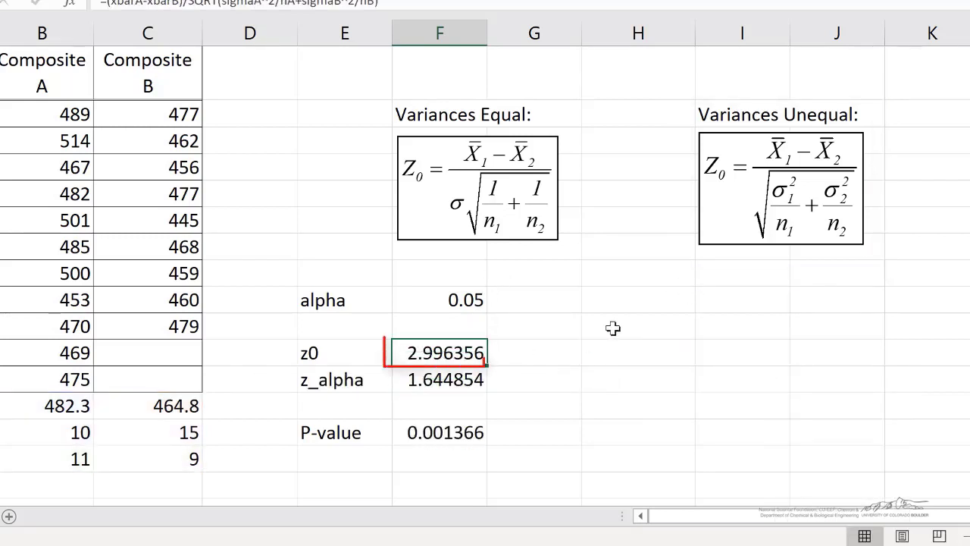
{"action": "left_click", "coordinate": [385, 377]}
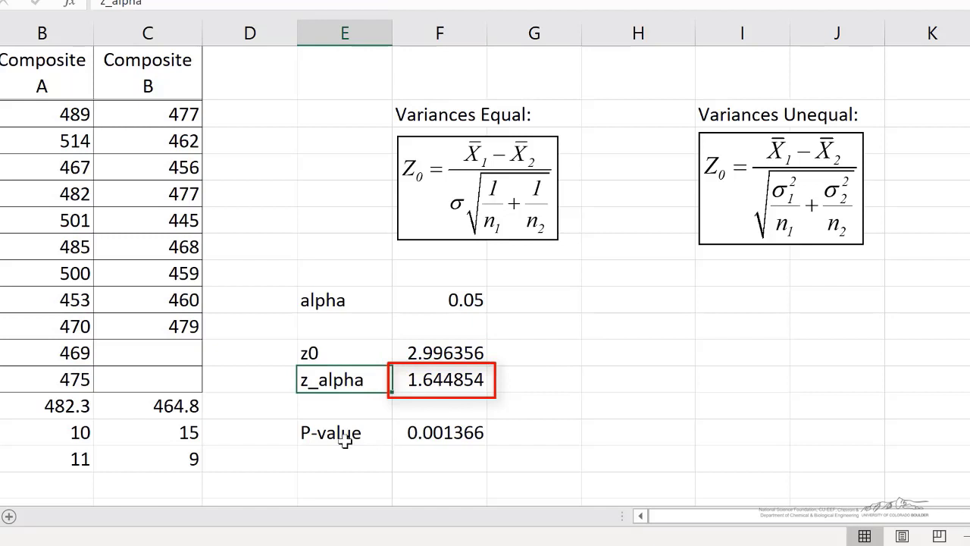
{"action": "left_click", "coordinate": [436, 432]}
{"action": "left_click", "coordinate": [246, 5]}
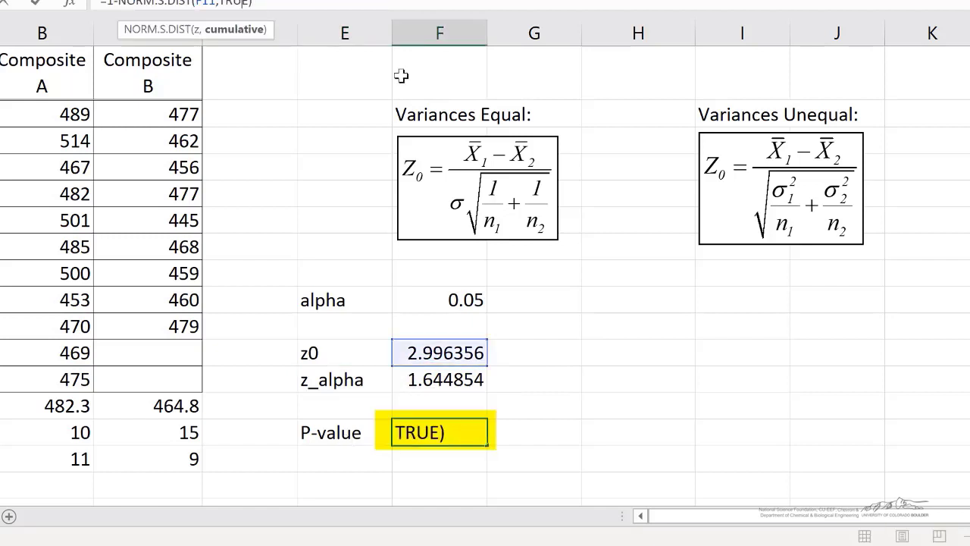
{"action": "key", "text": "Return"}
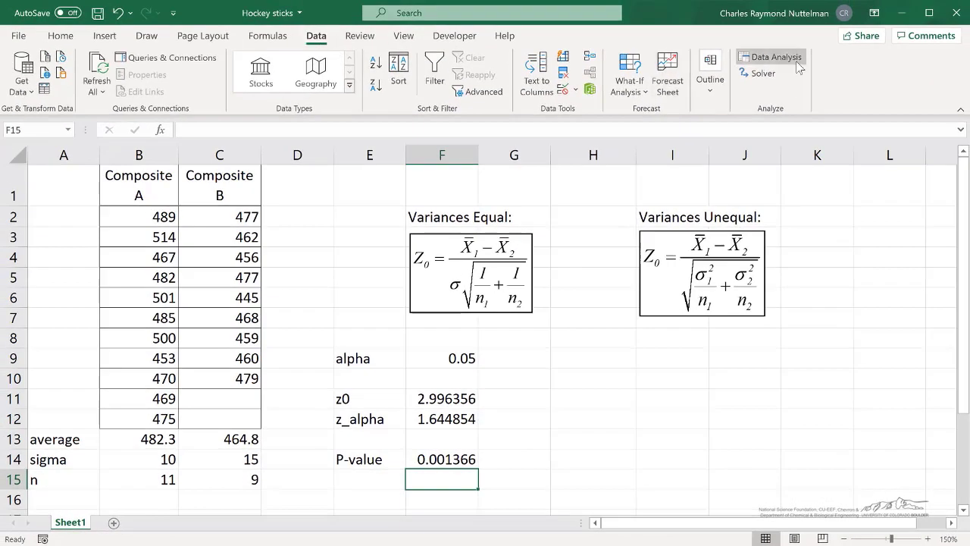
Run the z-Test: Two Sample for Means on Composite A and B with Variable 1's known variance set to 100, outputting at H12.
{"action": "left_click", "coordinate": [796, 63]}
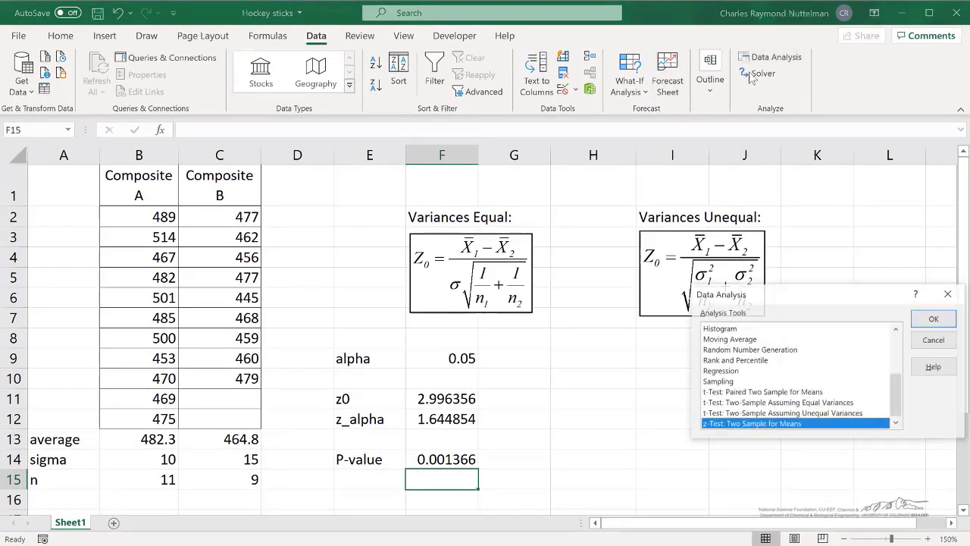
{"action": "left_click", "coordinate": [934, 320]}
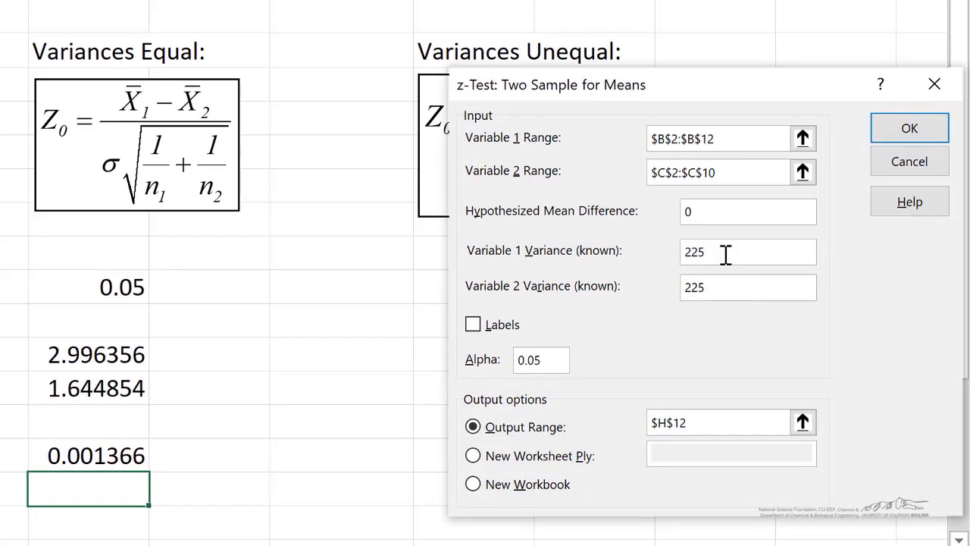
{"action": "left_click_drag", "start_coordinate": [725, 253], "coordinate": [660, 253]}
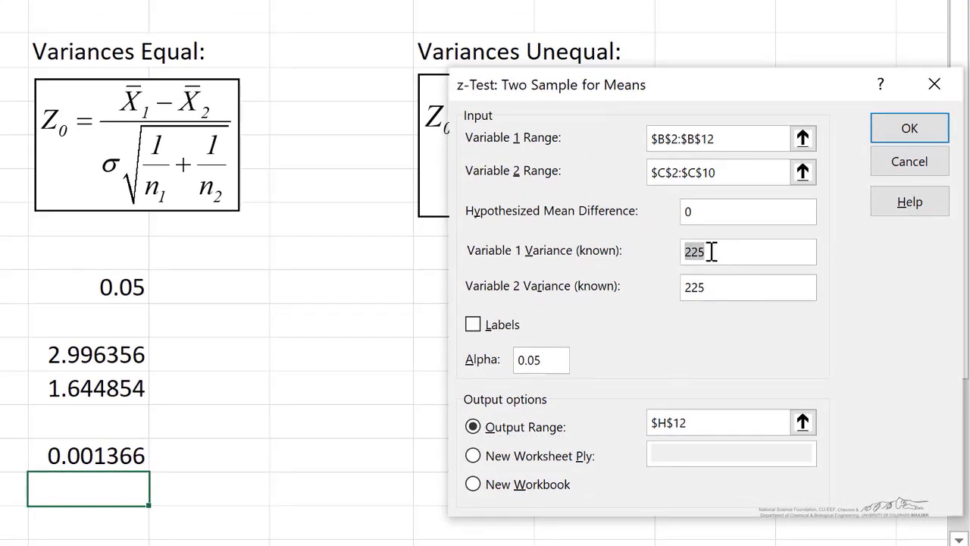
{"action": "type", "text": "100"}
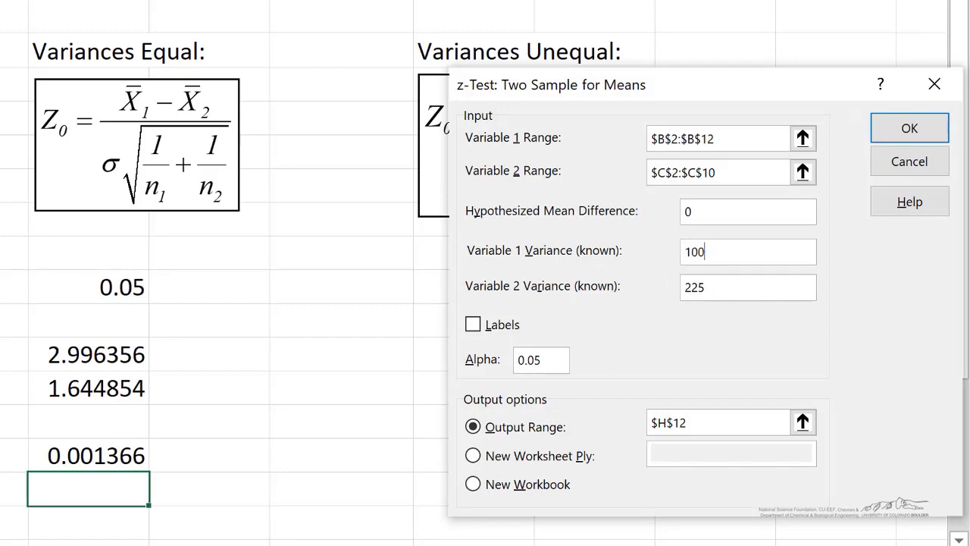
{"action": "left_click", "coordinate": [910, 145]}
Compare the z-test output's z and one-tail probability with the manually calculated z0 and P-value, and inspect the two-tail rows.
{"action": "left_click", "coordinate": [766, 277]}
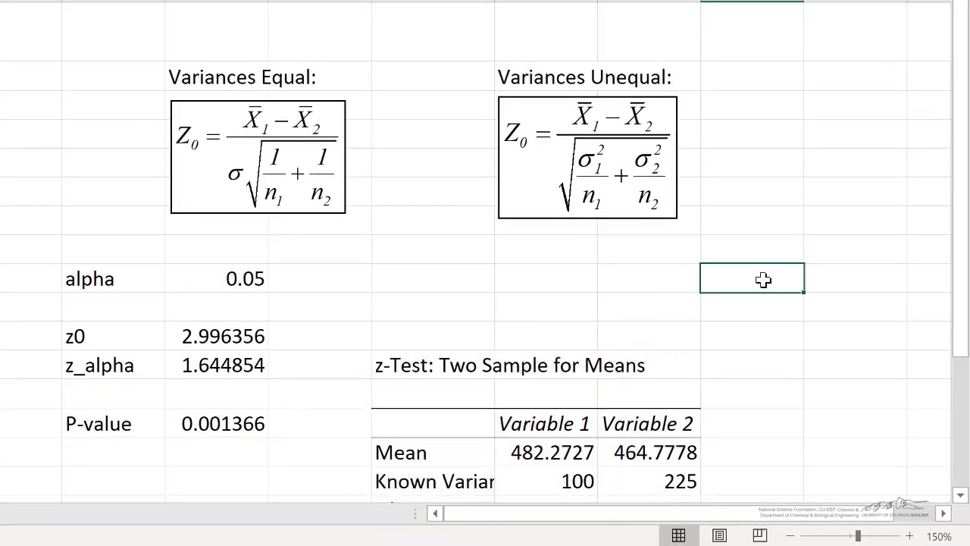
{"action": "scroll", "coordinate": [662, 258], "scroll_direction": "down", "scroll_amount": 2}
{"action": "scroll", "coordinate": [538, 253], "scroll_direction": "down", "scroll_amount": 1}
{"action": "left_click", "coordinate": [548, 365]}
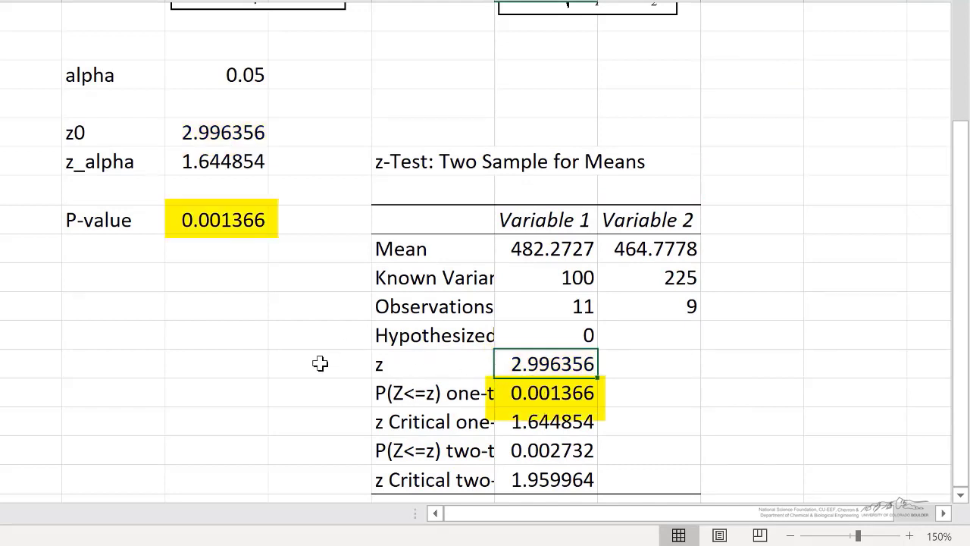
{"action": "scroll", "coordinate": [378, 280], "scroll_direction": "down", "scroll_amount": 1}
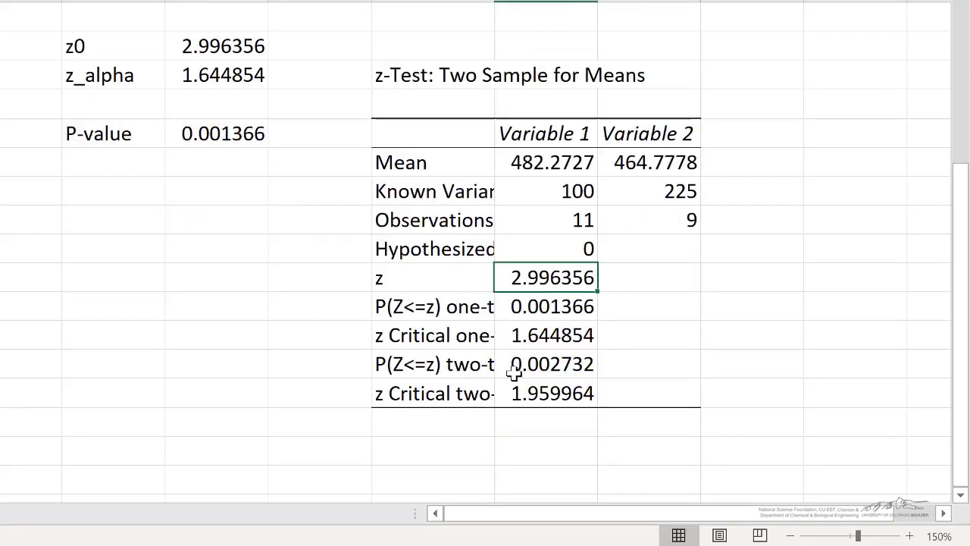
{"action": "left_click", "coordinate": [514, 313]}
{"action": "left_click", "coordinate": [469, 367]}
{"action": "left_click", "coordinate": [501, 393]}
{"action": "left_click", "coordinate": [487, 392]}
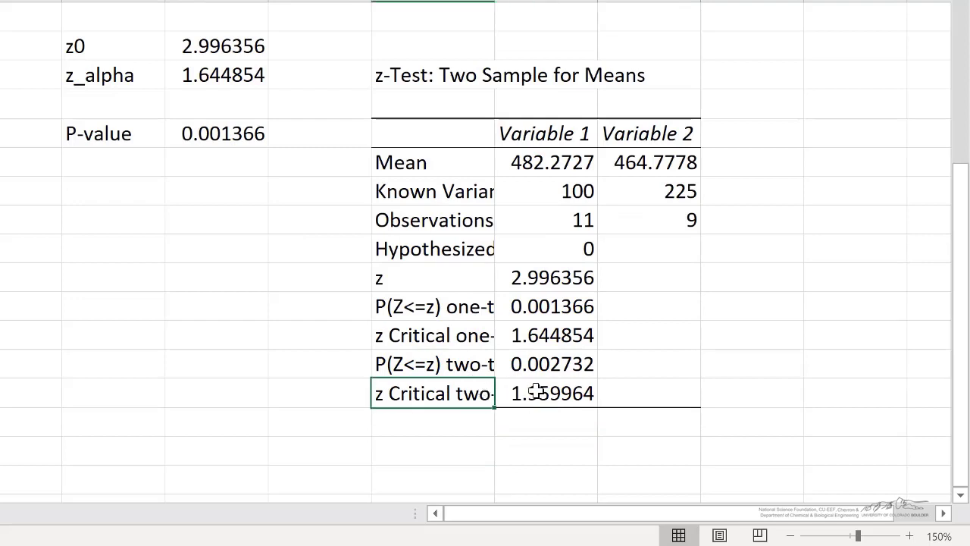